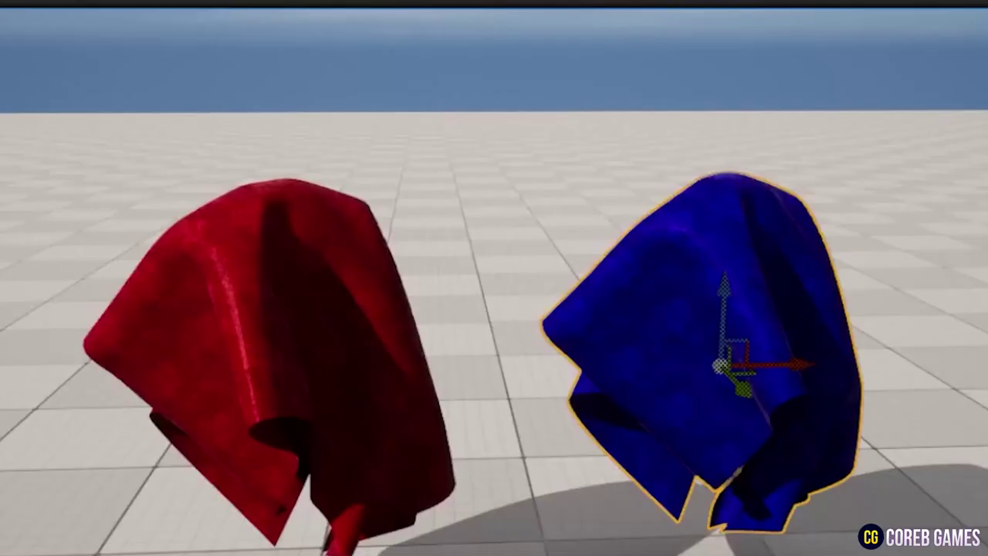
middle_click_drag(477, 327, 468, 294)
key("g")
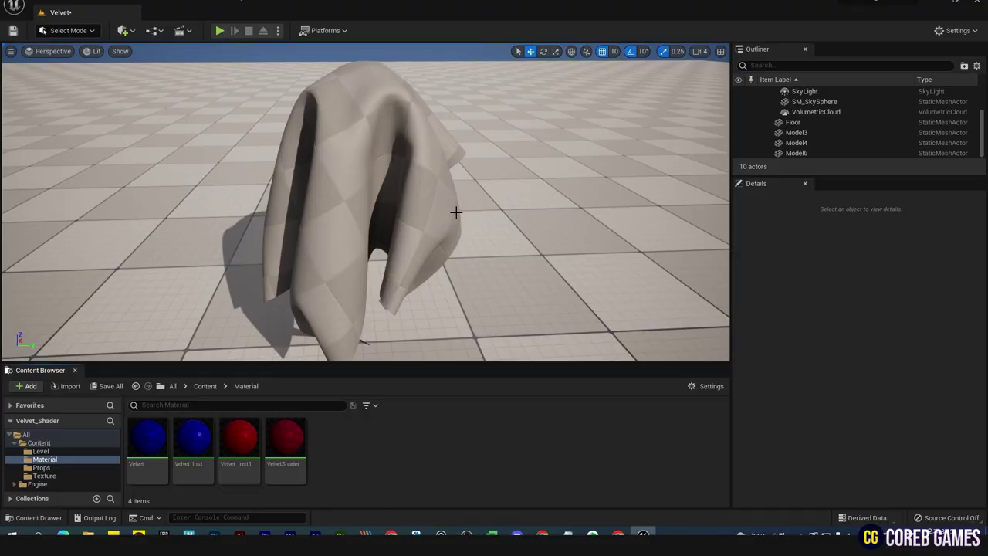
- Create a new material named M_Velvet in the Material folder and open it for editing
right_click(375, 437)
left_click(433, 210)
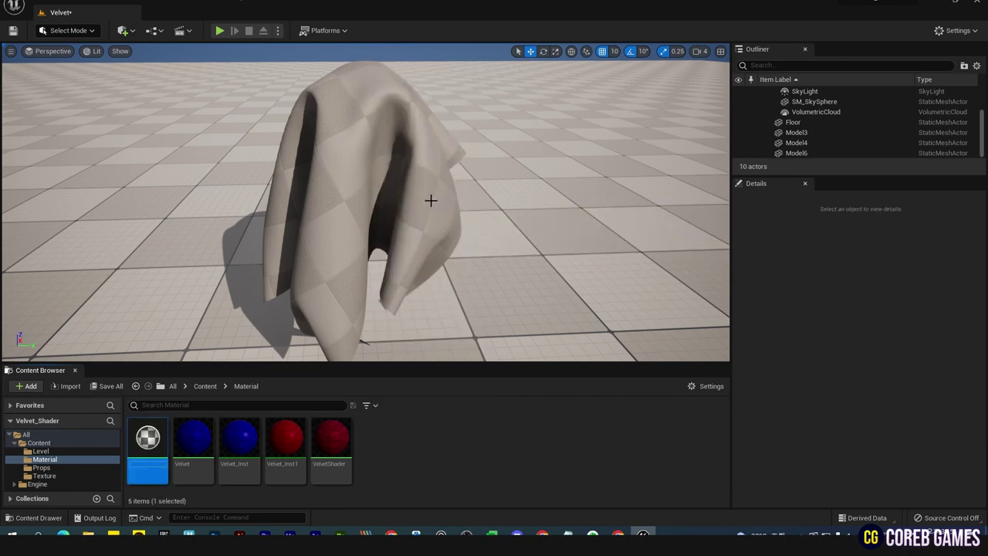
type("M")
key("BackSpace")
type("_Velvet")
key("Return")
double_click(147, 444)
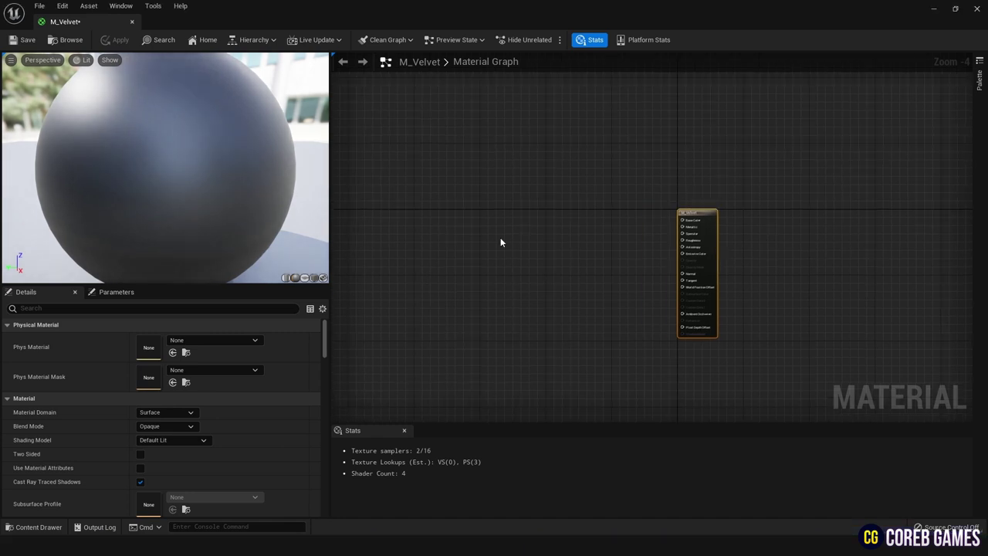
- Add a Texture Sample node to the empty area beside the M_Velvet output node
right_click(500, 239)
type("texture")
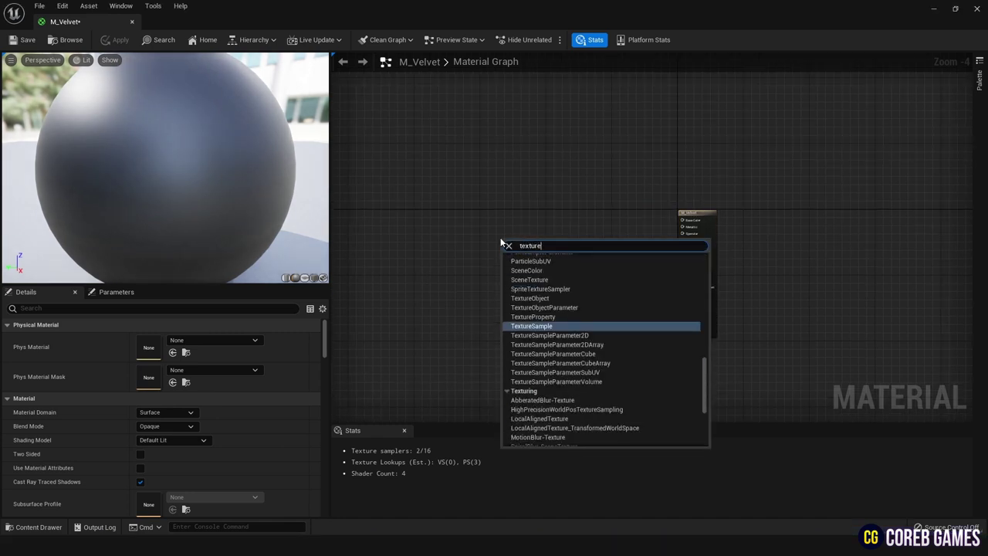
key("Return")
scroll(514, 267, "up", 1)
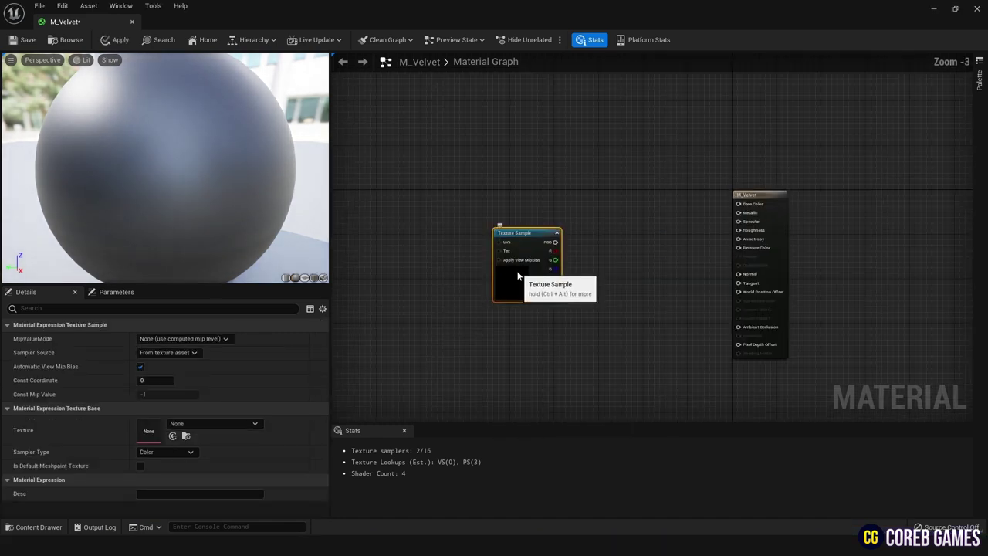
- Duplicate the Texture Sample node until there are four, and stack the copies in a column
key("ctrl+d")
left_click_drag(538, 331, 519, 361)
left_click(507, 278, "ctrl")
right_click_drag(518, 376, 531, 260)
key("ctrl+d")
left_click_drag(541, 300, 531, 361)
left_click(479, 233)
- Add a TextureCoordinate node in the free space before the four Texture Sample nodes
right_click_drag(414, 176, 487, 251)
scroll(488, 250, "up", 1)
right_click_drag(370, 259, 456, 233)
right_click(419, 233)
type("text")
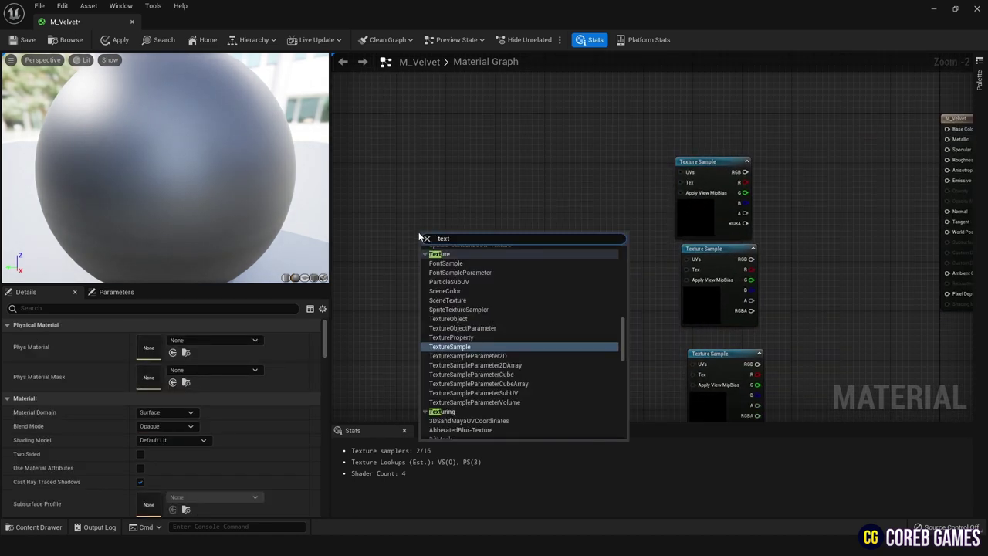
key("BackSpace")
key("Return")
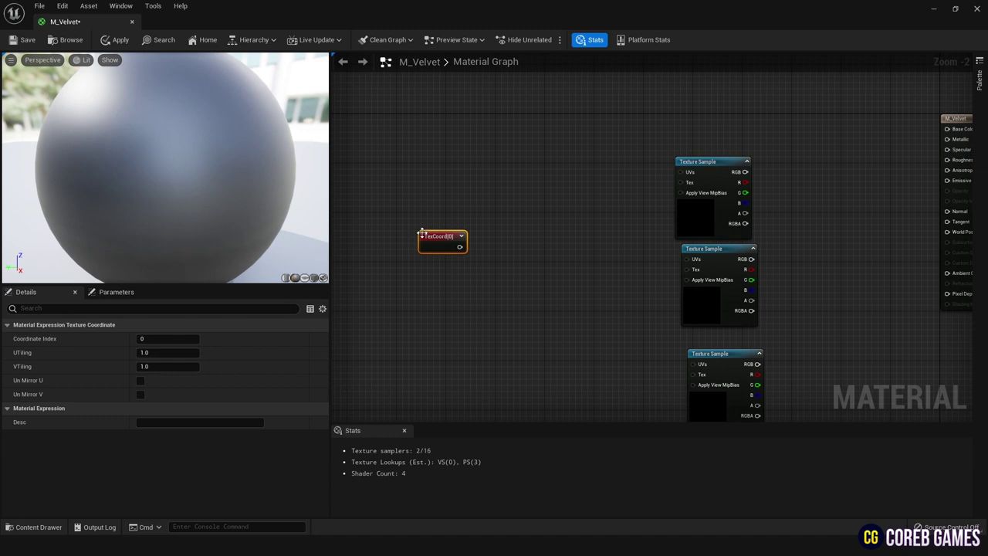
- Add a Multiply node and a Constant node, placing the constant below the TexCoord node
right_click(528, 206)
type("mu")
key("Return")
right_click(588, 307)
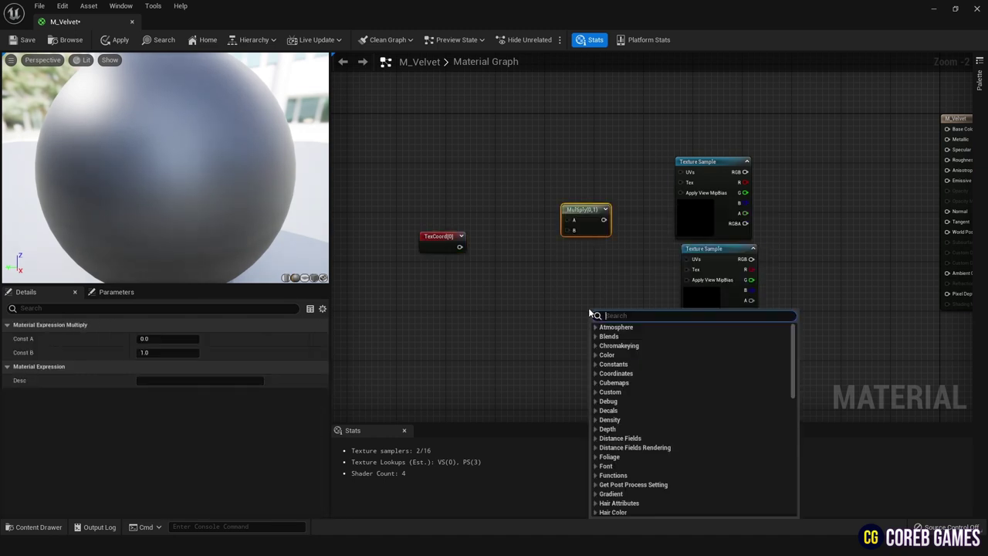
type("const")
key("Return")
left_click_drag(590, 312, 456, 280)
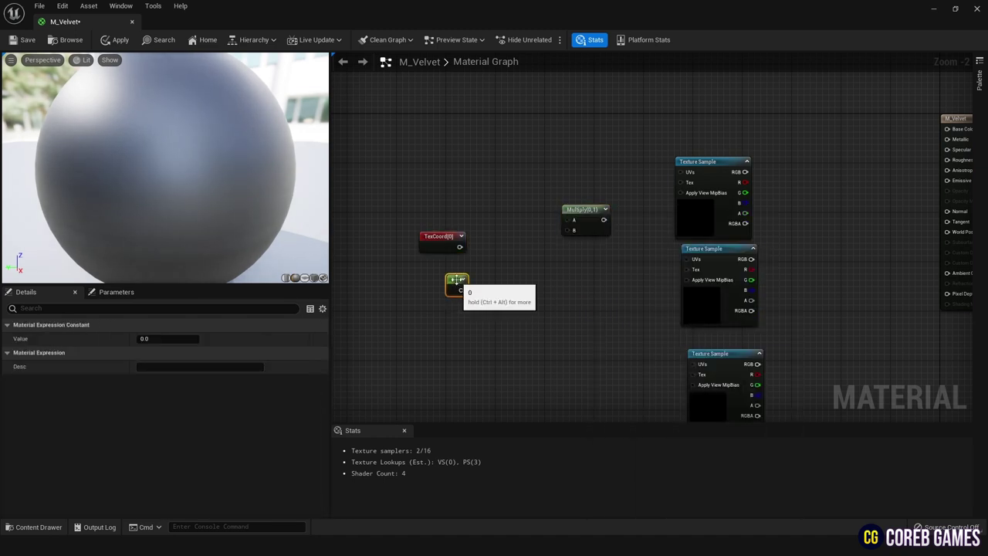
- Set the constant to 3 and connect TexCoord to Multiply's A input and the constant to its B input
left_click(480, 247)
left_click_drag(438, 236, 440, 224)
left_click_drag(579, 209, 516, 247)
left_click_drag(461, 289, 513, 257)
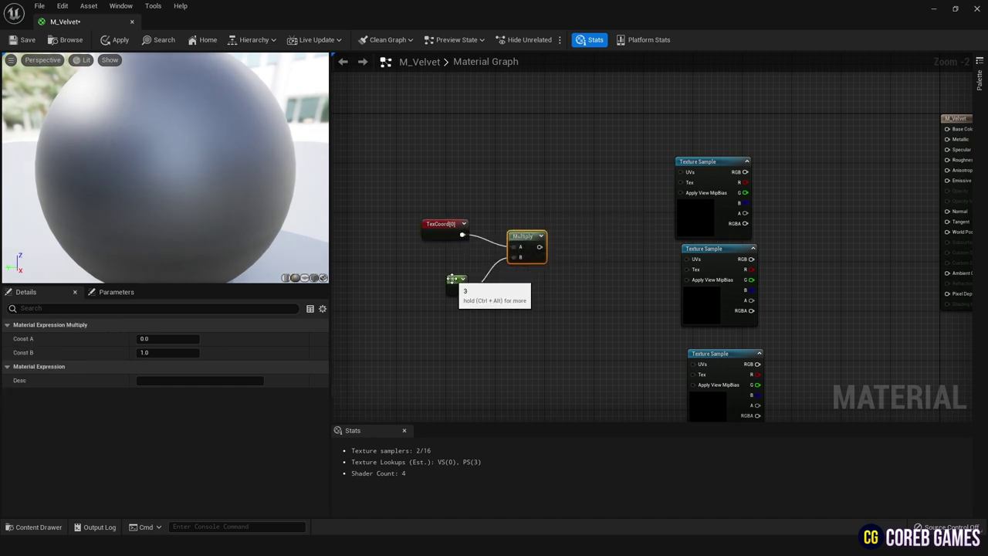
- Convert the constant feeding Multiply's B input to a parameter named UV_Scale
left_click(454, 284)
right_click(454, 284)
left_click(494, 302)
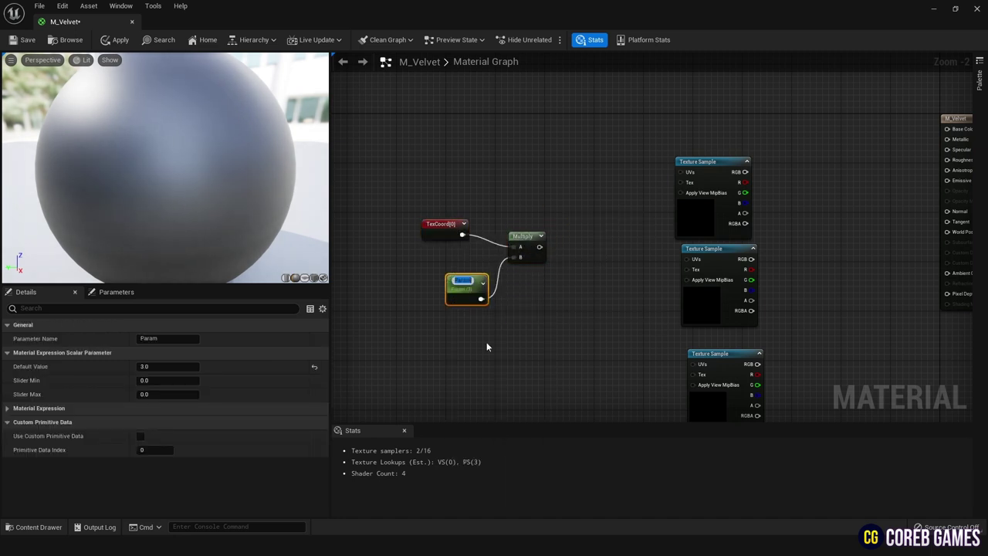
type("UV_Scale")
key("Return")
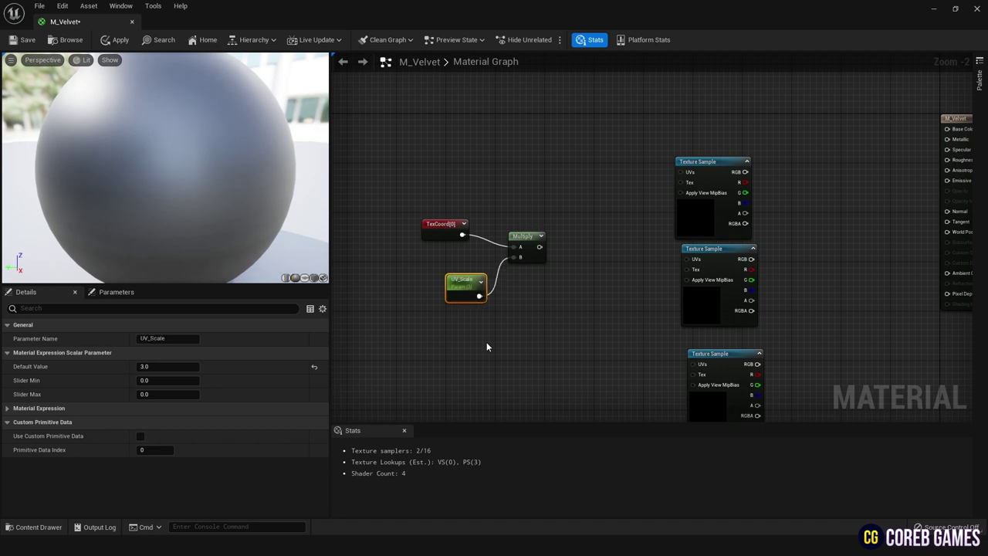
- Connect the Multiply output to the UVs input of all four Texture Sample nodes
scroll(486, 346, "up", 1)
right_click_drag(715, 269, 687, 273)
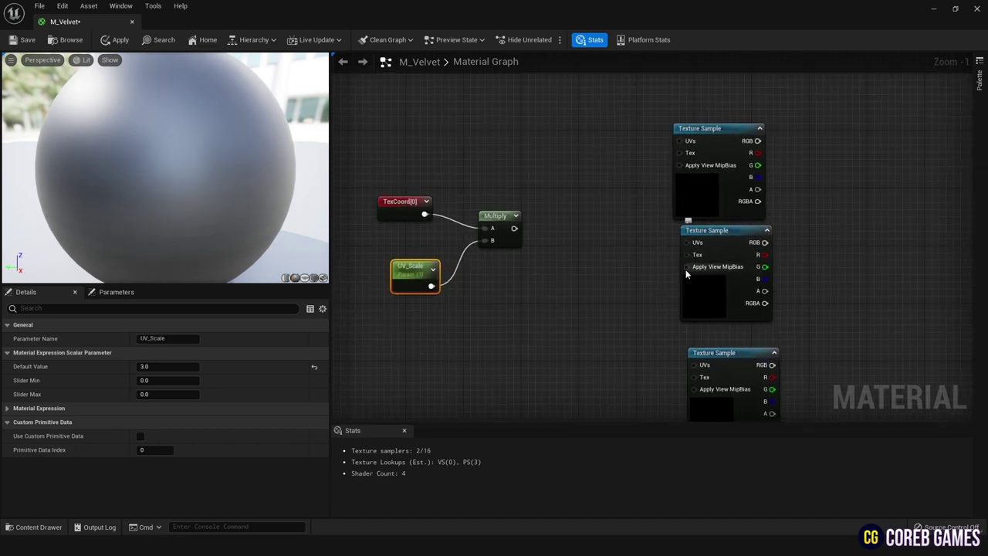
left_click_drag(513, 228, 677, 147)
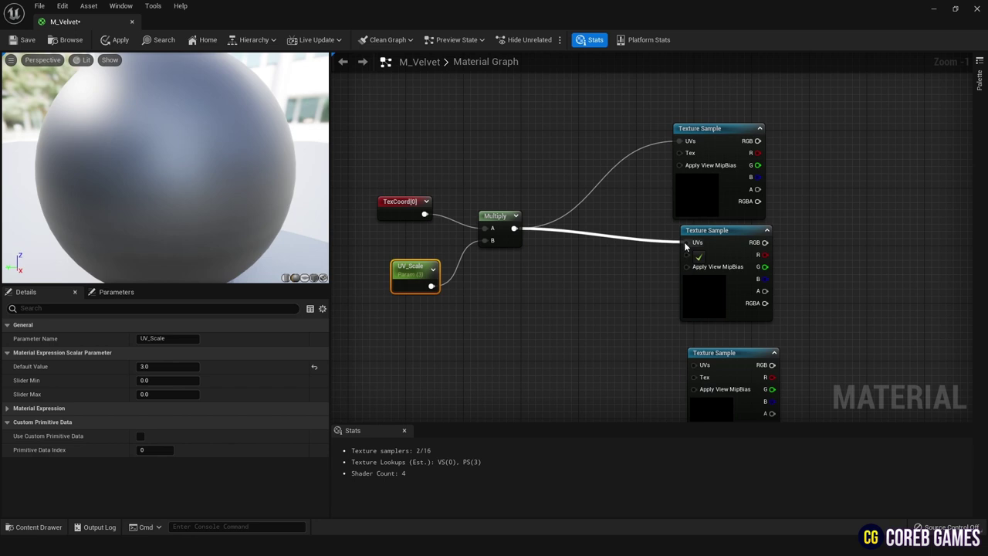
left_click_drag(685, 246, 685, 246)
scroll(686, 246, "down", 2)
left_click_drag(538, 145, 674, 251)
left_click_drag(537, 145, 684, 332)
- Assign the Velvet_Default_Velvet_Default_Fabric texture to the first Texture Sample node
right_click_drag(622, 211, 543, 334)
scroll(561, 270, "up", 2)
left_click(616, 231)
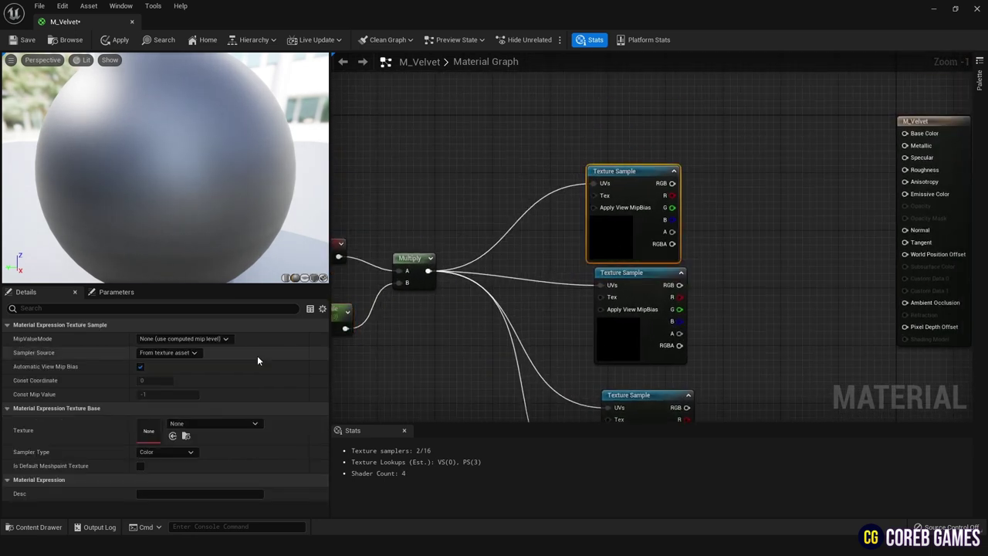
left_click(233, 425)
type("noise")
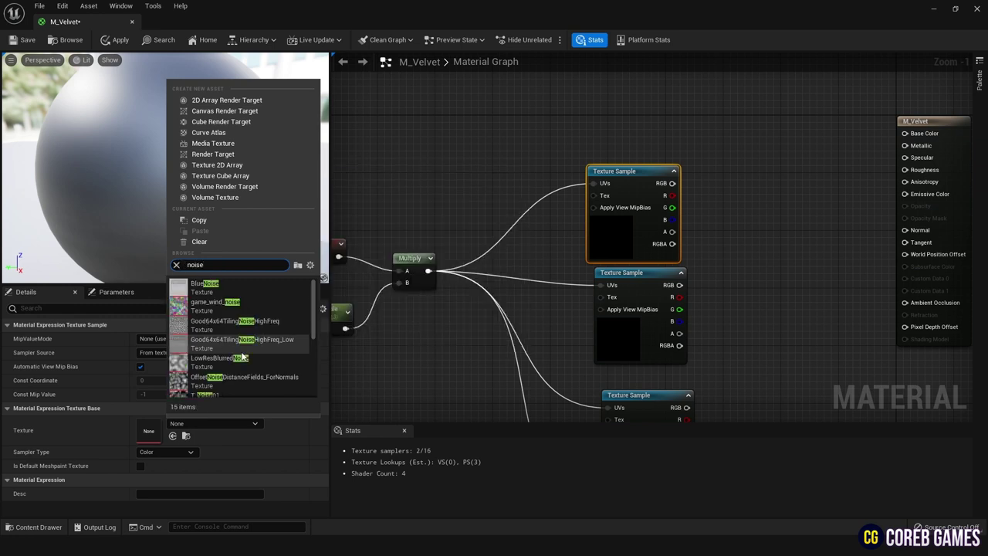
key("ctrl+a")
type("velvet")
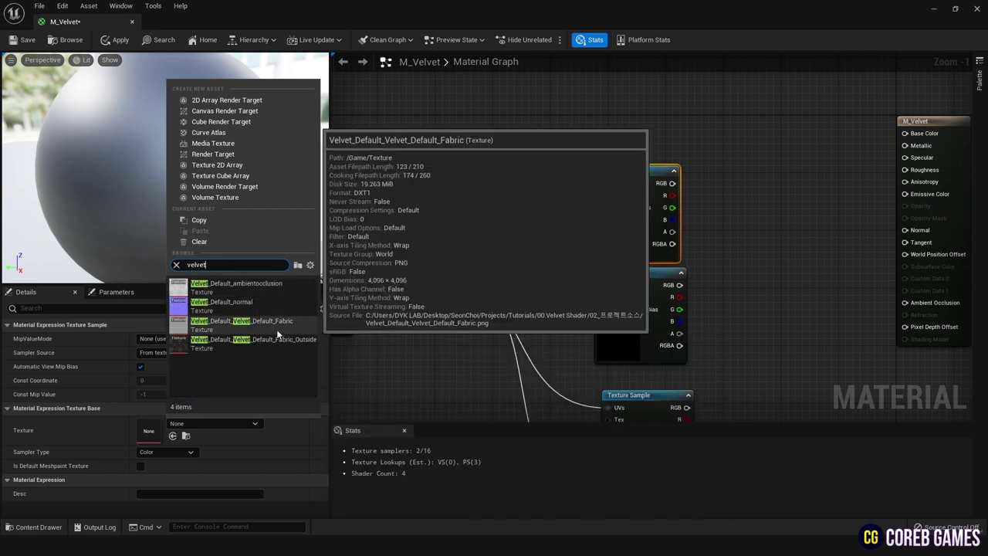
left_click(276, 324)
- Assign the Velvet_Default_Velvet_Default_Fabric_Outside texture to the second Texture Sample node
left_click(614, 335)
left_click(223, 426)
type("velvet")
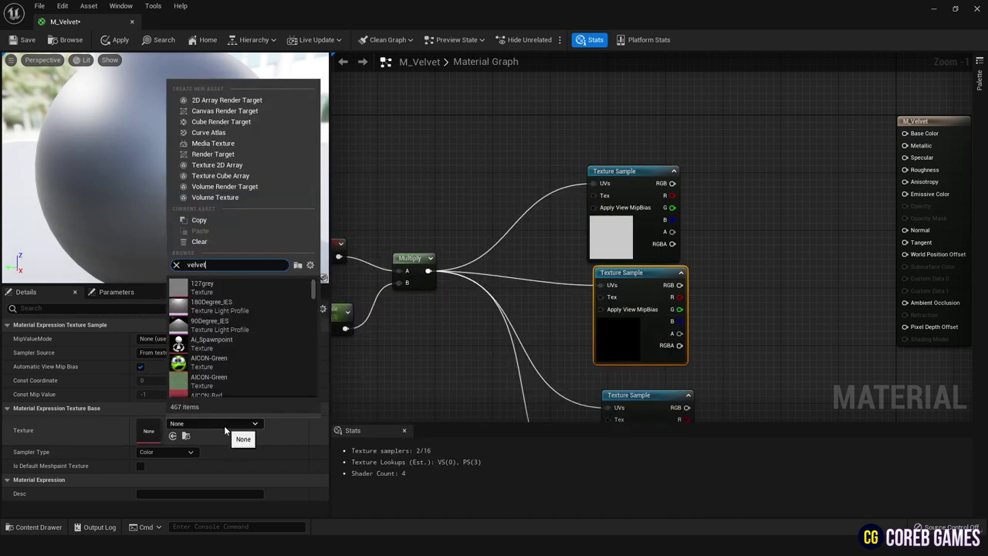
left_click(272, 340)
- Assign the Velvet_Default_normal texture to the third Texture Sample node
right_click_drag(542, 363, 519, 199)
left_click(604, 311)
left_click(210, 424)
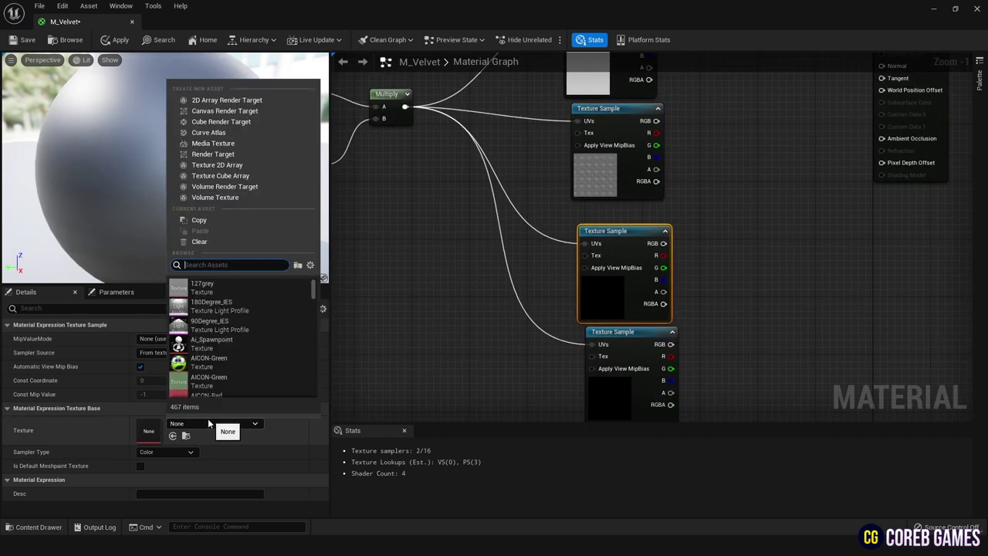
left_click(251, 307)
- Assign the Velvet_Default_ambientocclusion texture to the fourth Texture Sample node
right_click_drag(508, 355, 485, 262)
left_click(586, 308)
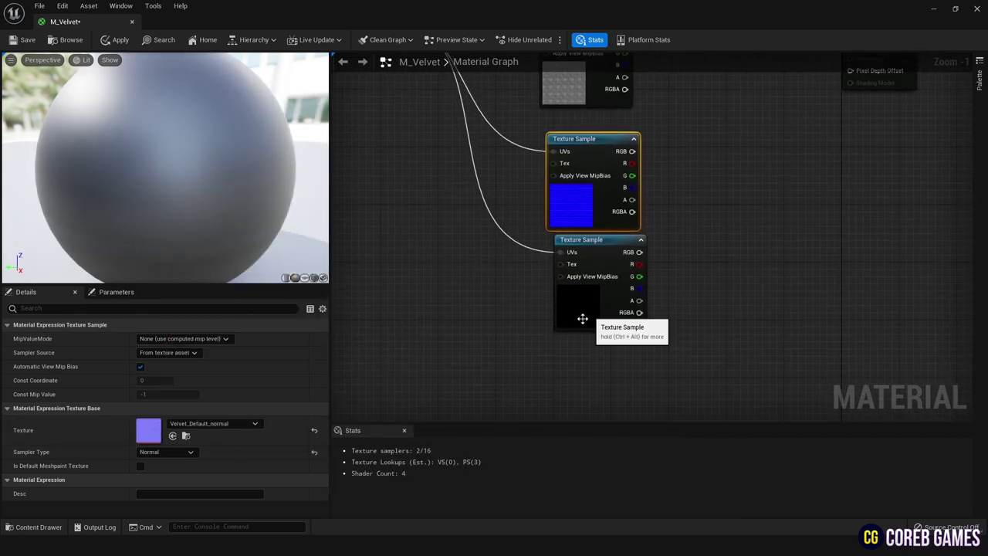
left_click(211, 424)
type("velvet")
left_click(208, 286)
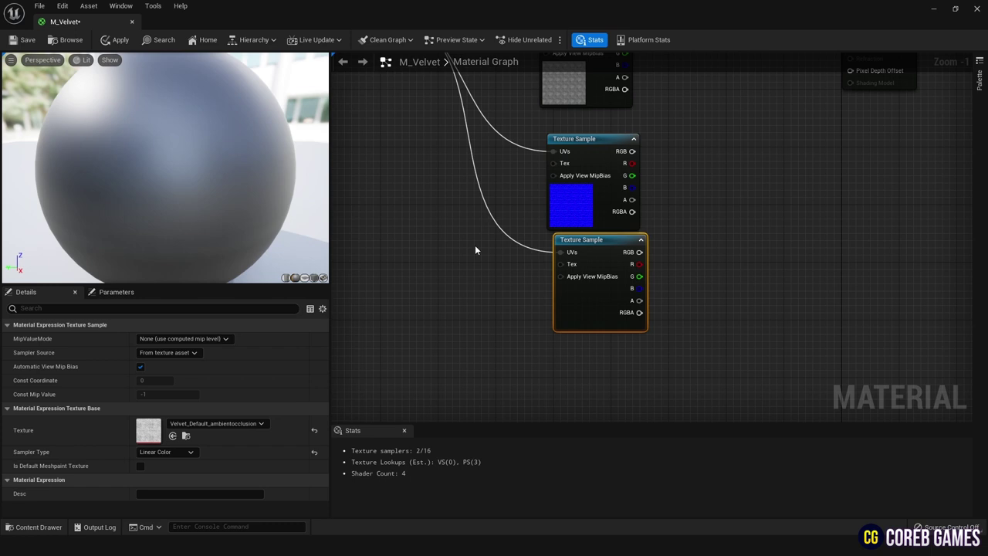
- Move the four Texture Sample nodes together farther away from the M_Velvet output node
scroll(509, 220, "down", 2)
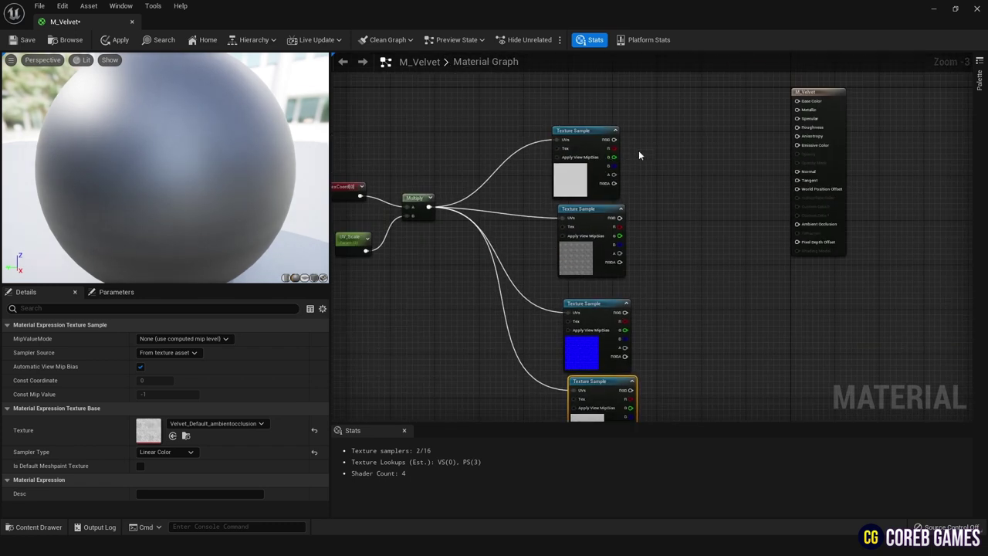
left_click_drag(638, 149, 582, 409)
left_click_drag(595, 332, 525, 332)
left_click(605, 123)
- Add a Multiply node and connect the RGB outputs of the first and second Texture Samples to its A and B inputs
right_click_drag(605, 123, 617, 255)
scroll(617, 239, "up", 3)
right_click(631, 235)
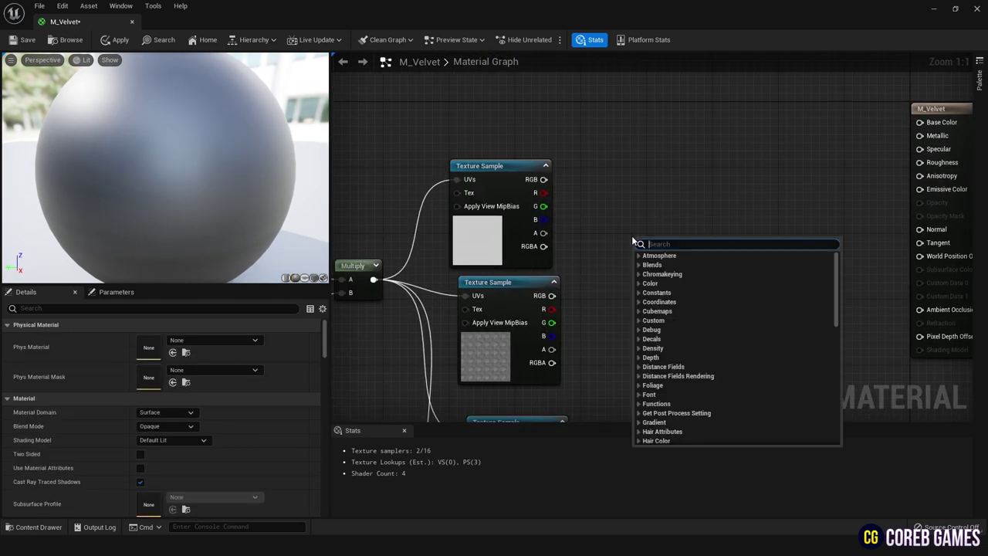
type("multi")
key("Return")
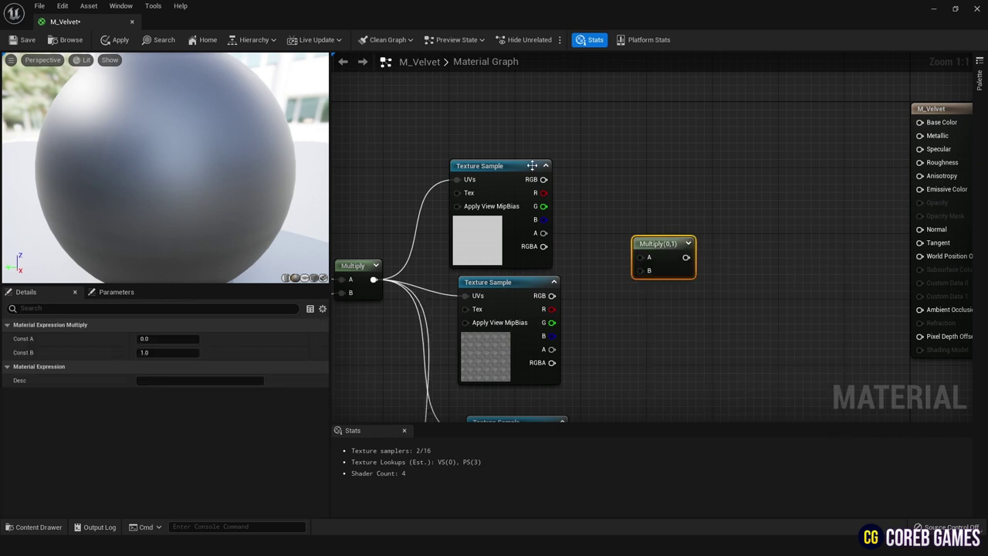
left_click_drag(543, 179, 639, 257)
left_click_drag(551, 296, 640, 270)
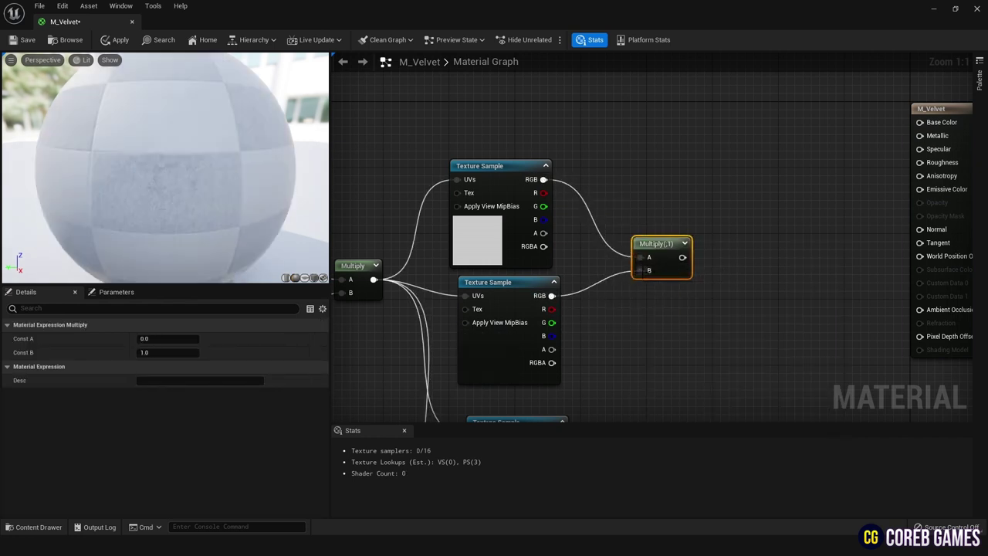
- Preview the new Multiply node's combined fabric pattern on the sphere from another angle, and stop previewing it
right_click(650, 259)
left_click(698, 266)
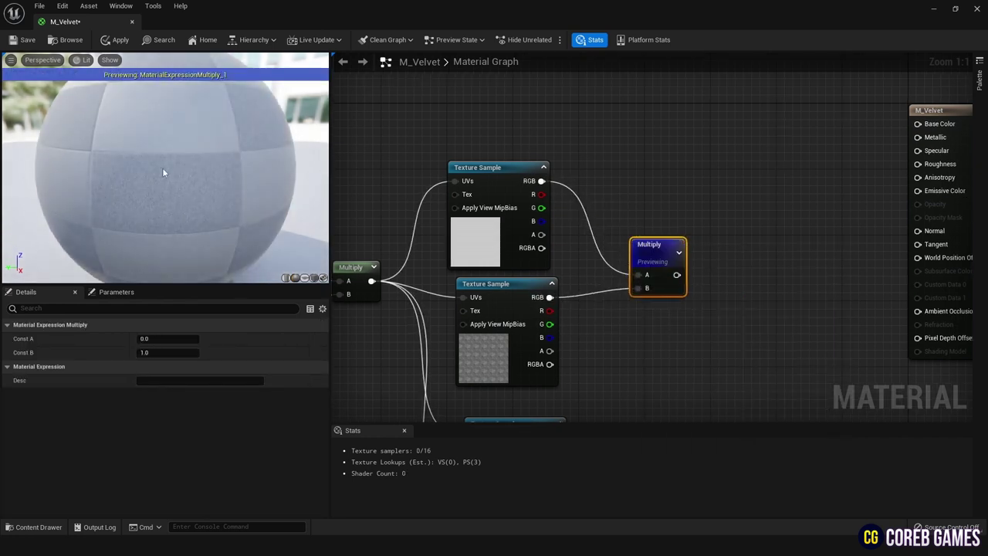
left_click_drag(162, 169, 73, 169)
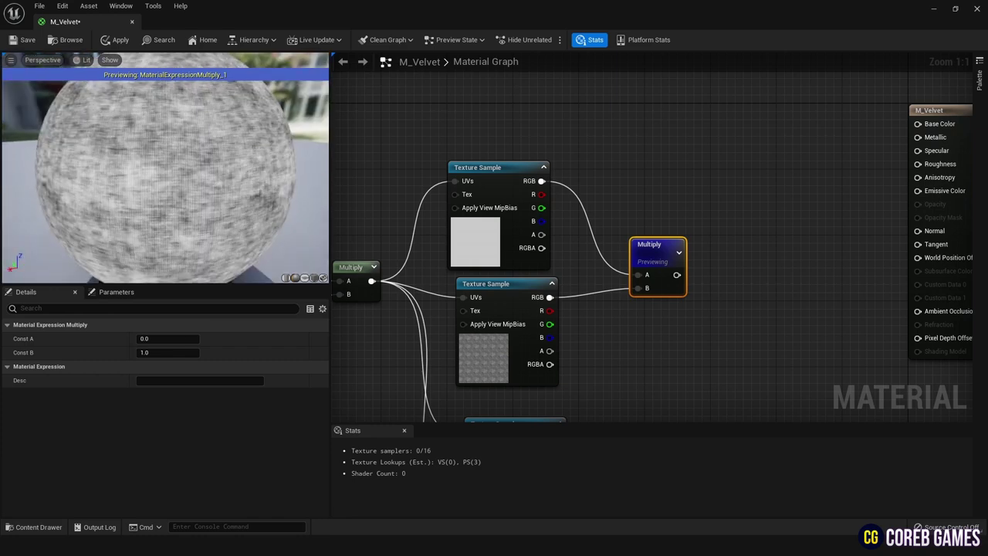
right_click(652, 249)
left_click(683, 260)
- Add a Constant4Vector node above the texture samples and duplicate it, placing the copy below the original
scroll(556, 172, "down", 1)
right_click(556, 172)
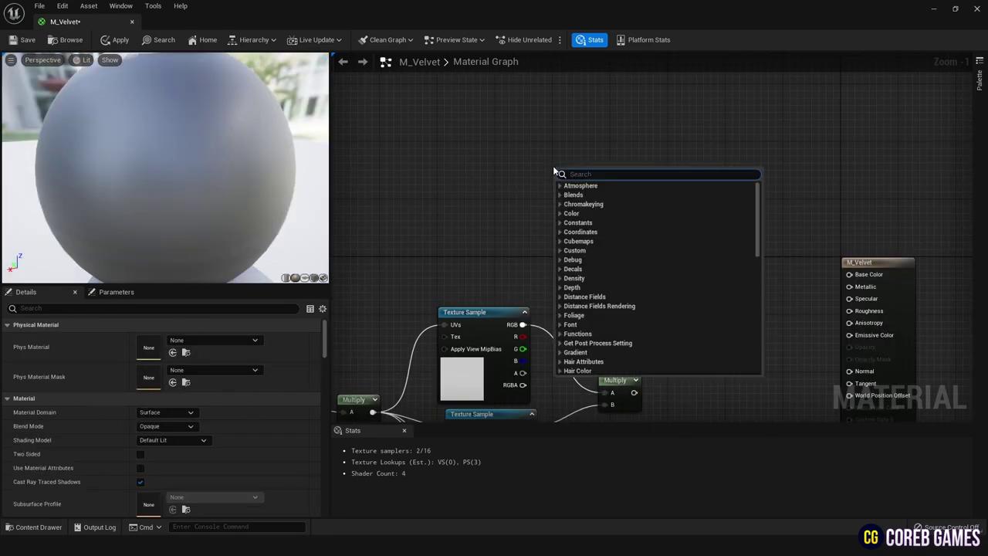
type("cons")
key("Down")
key("Down")
key("Down")
key("Return")
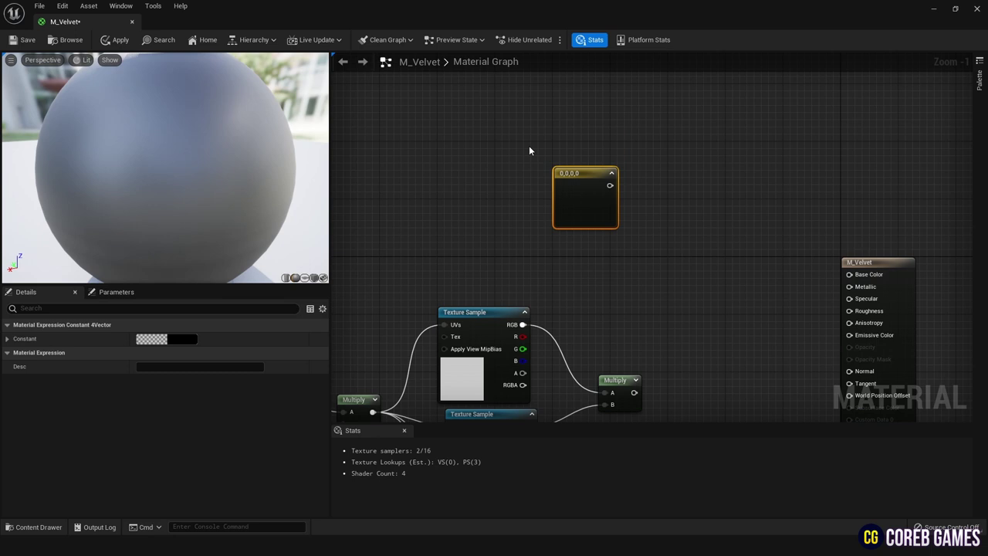
left_click_drag(559, 200, 573, 129)
key("ctrl+d")
left_click_drag(612, 162, 607, 252)
- Add a LinearInterpolate node beside the two Constant4Vector nodes
right_click(685, 176)
type("lerp")
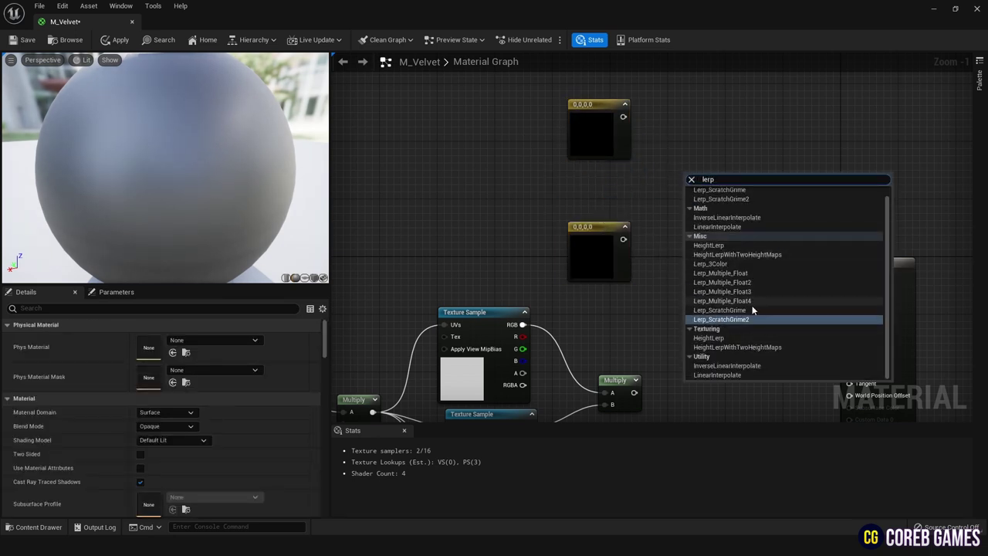
left_click(718, 375)
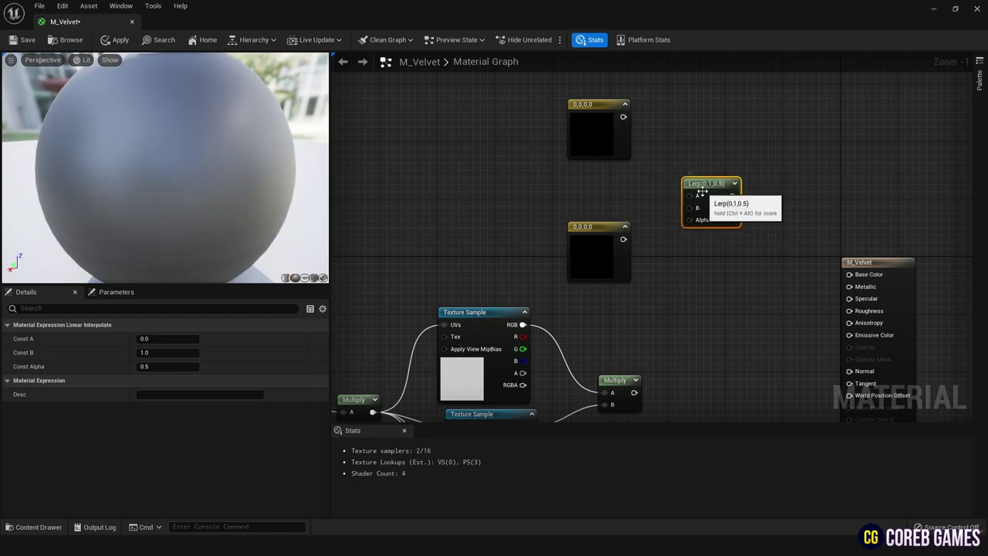
- Set the lower Constant4Vector to bright red with a red value of 1
left_click(598, 226)
double_click(598, 228)
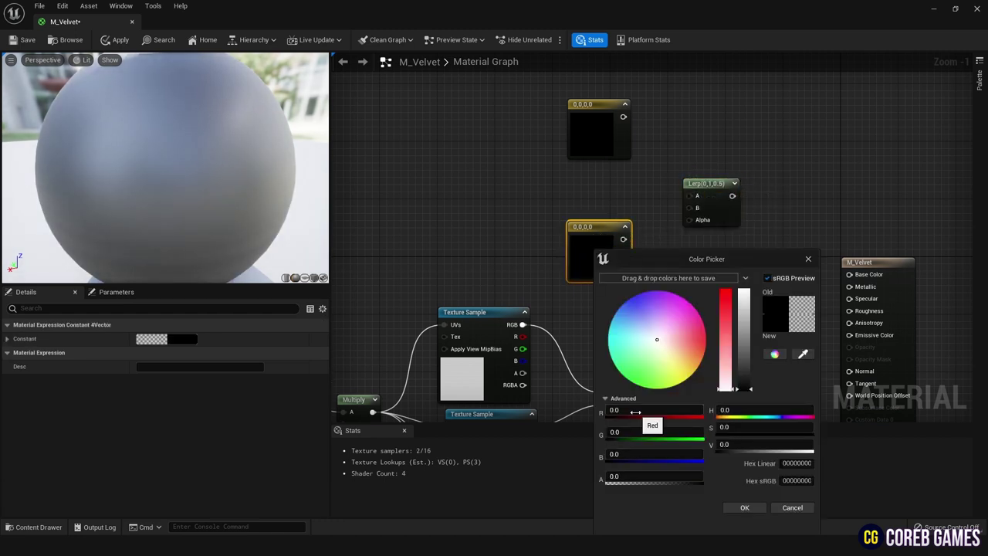
left_click_drag(634, 412, 694, 412)
left_click(743, 507)
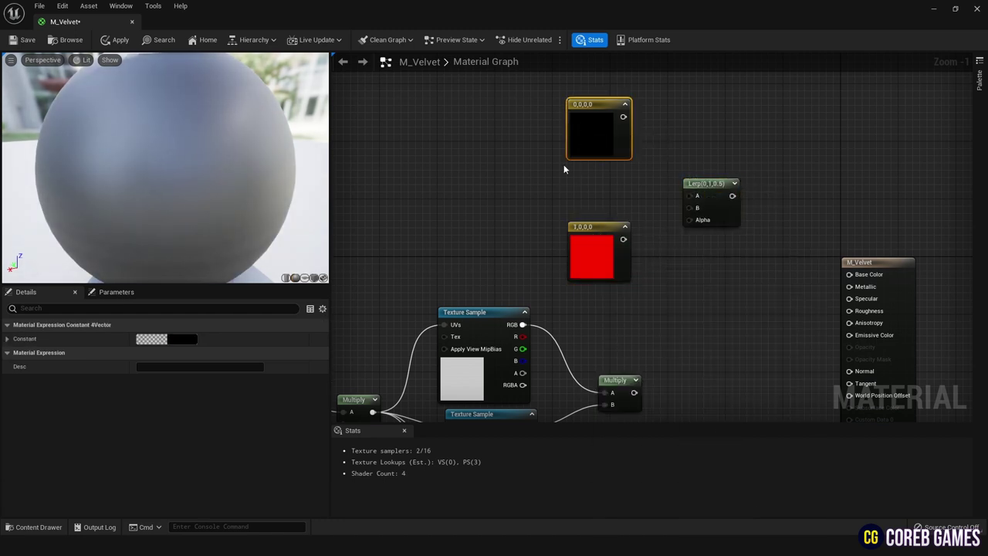
- Set the upper Constant4Vector to dark red with a red value of about 0.094
double_click(591, 132)
key("Return")
left_click_drag(728, 220, 731, 269)
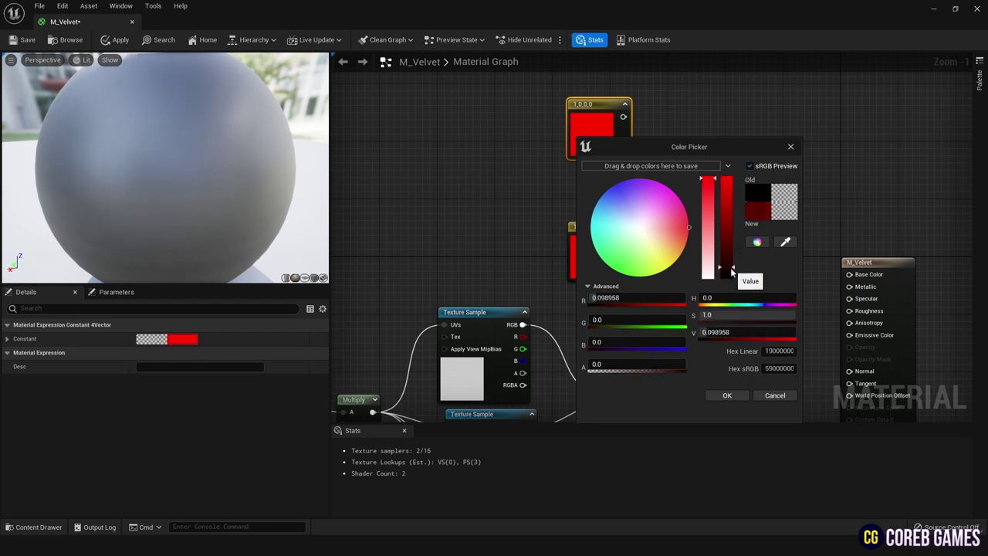
left_click(725, 395)
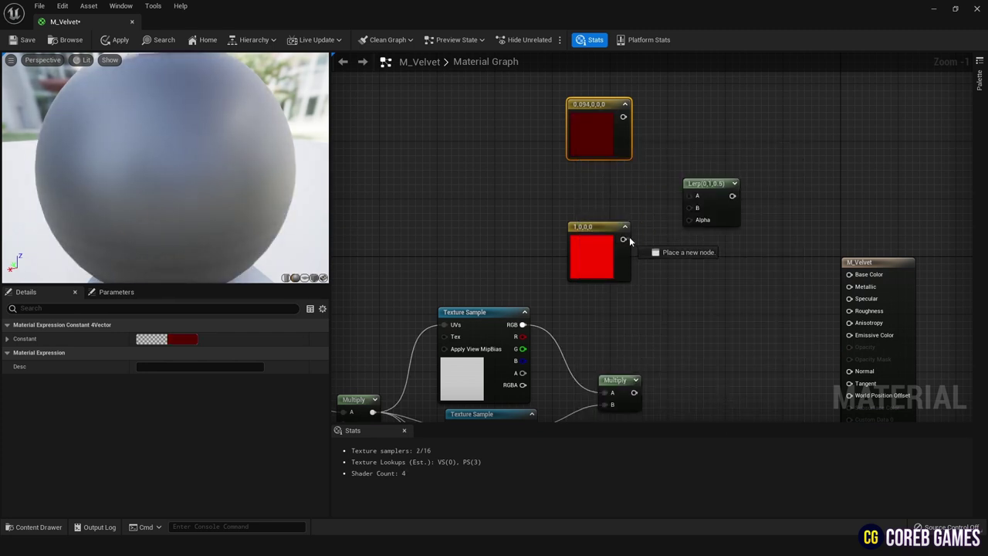
- Connect the two Constant4Vector colors to the Lerp's A and B inputs, and the texture Multiply output to its Alpha
left_click_drag(622, 116, 689, 199)
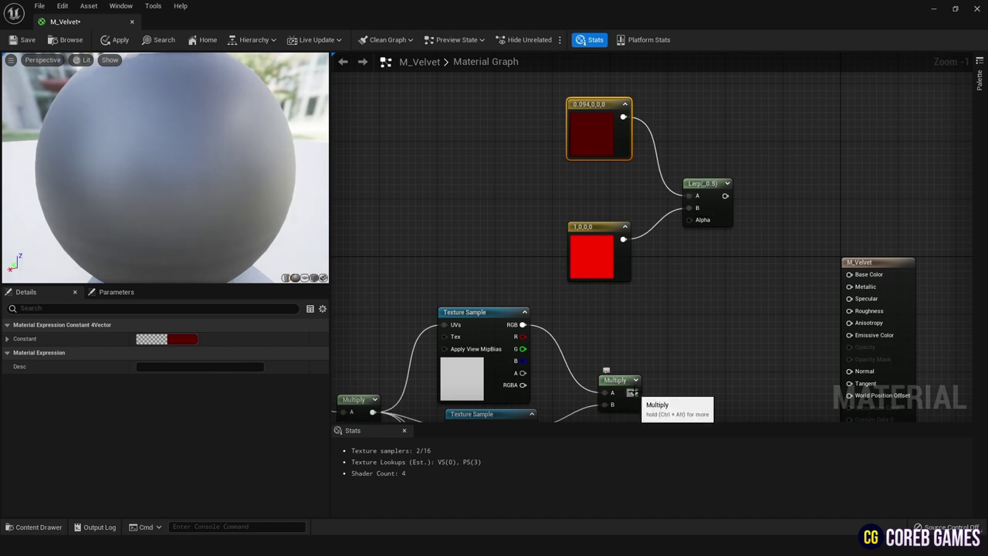
left_click_drag(631, 392, 689, 220)
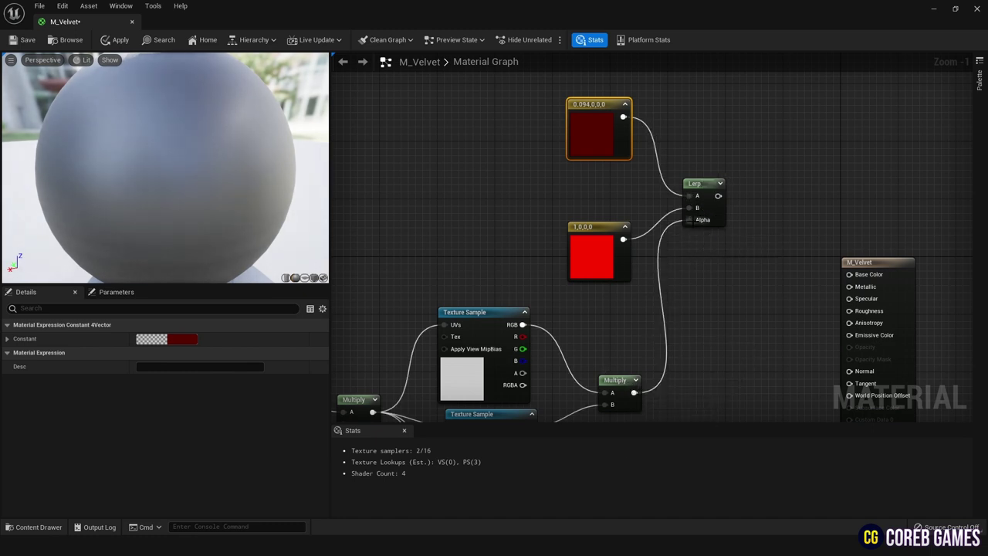
- Preview the Lerp node and set the upper Constant4Vector color to black (0,0,0,0)
right_click(699, 197)
left_click(760, 213)
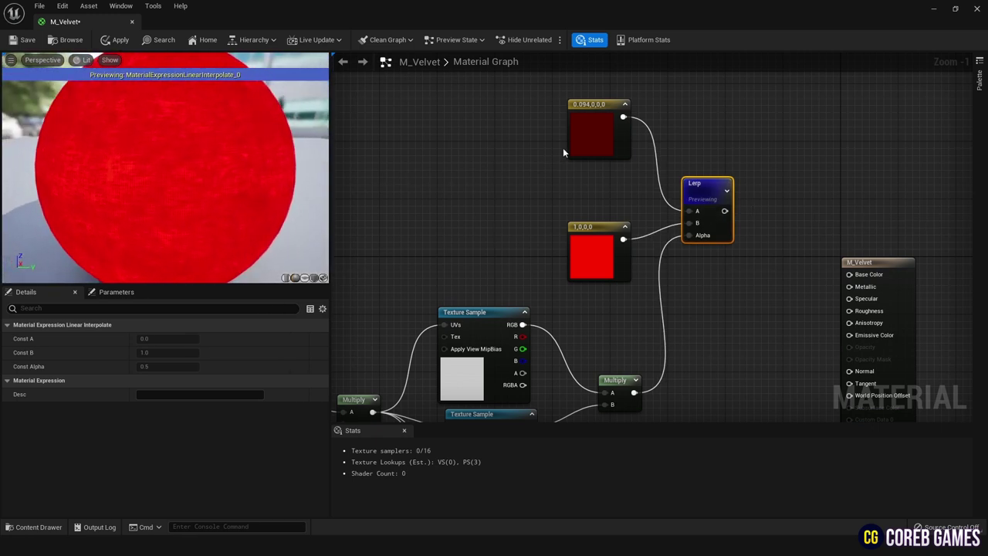
double_click(590, 132)
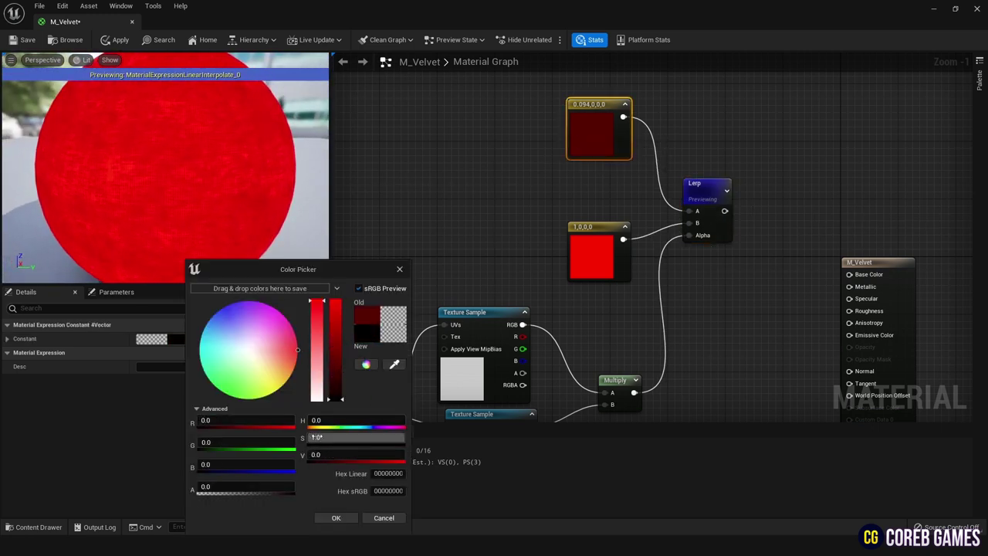
left_click(338, 518)
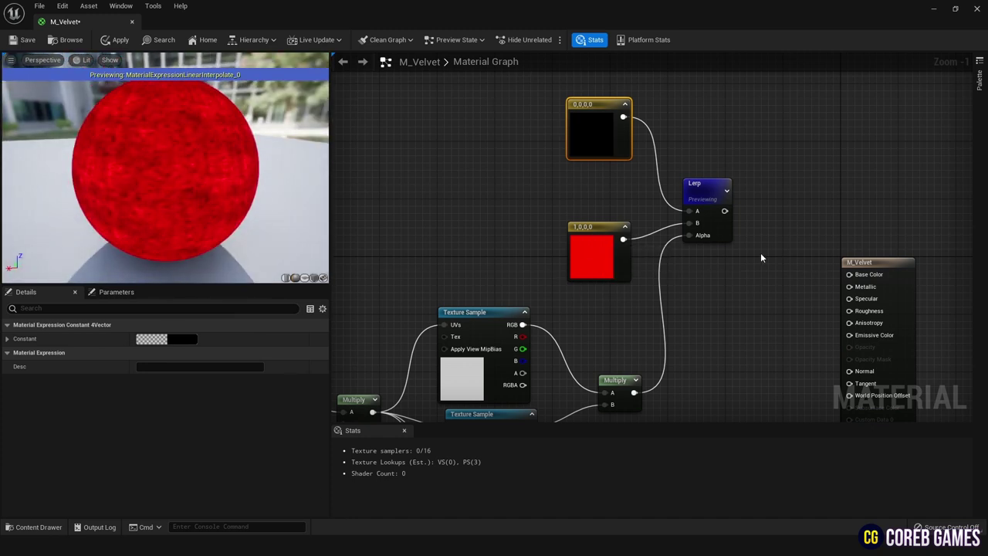
- Connect the Lerp output to the material's Base Color and stop previewing the Lerp node
right_click_drag(760, 257, 733, 238)
left_click_drag(696, 192, 822, 255)
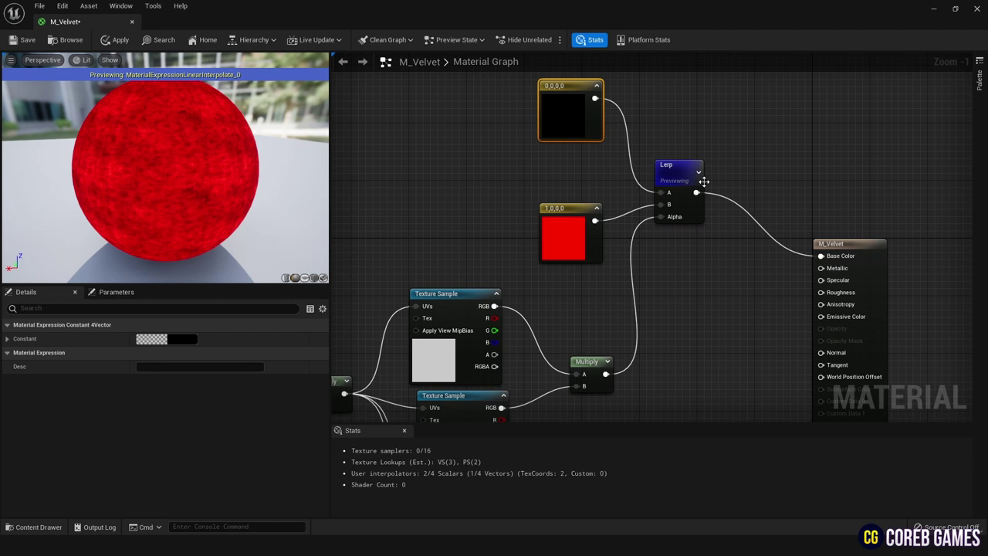
right_click(679, 180)
left_click(716, 190)
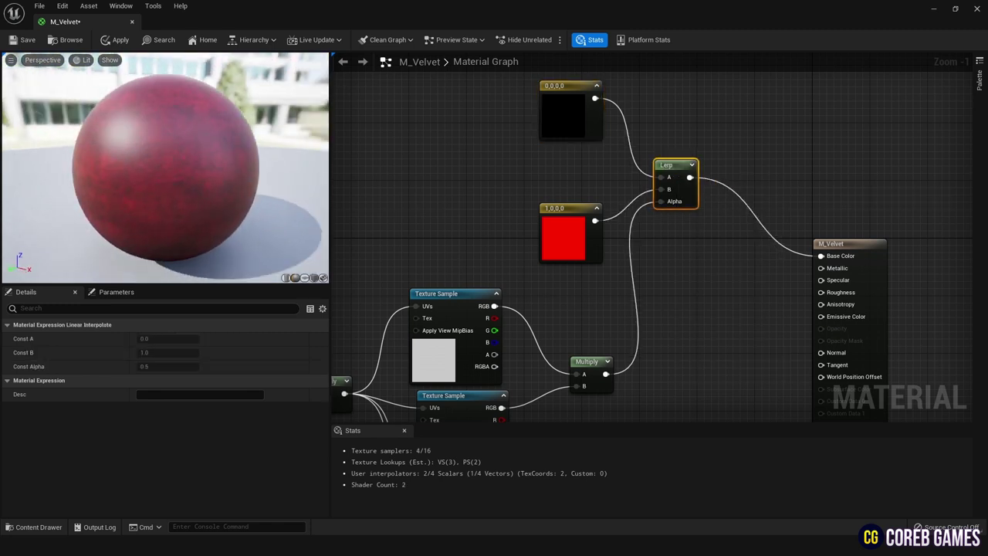
- Connect the output of the texture samples' Multiply node to the material's Metallic input
scroll(686, 269, "down", 1)
right_click_drag(682, 309, 679, 170)
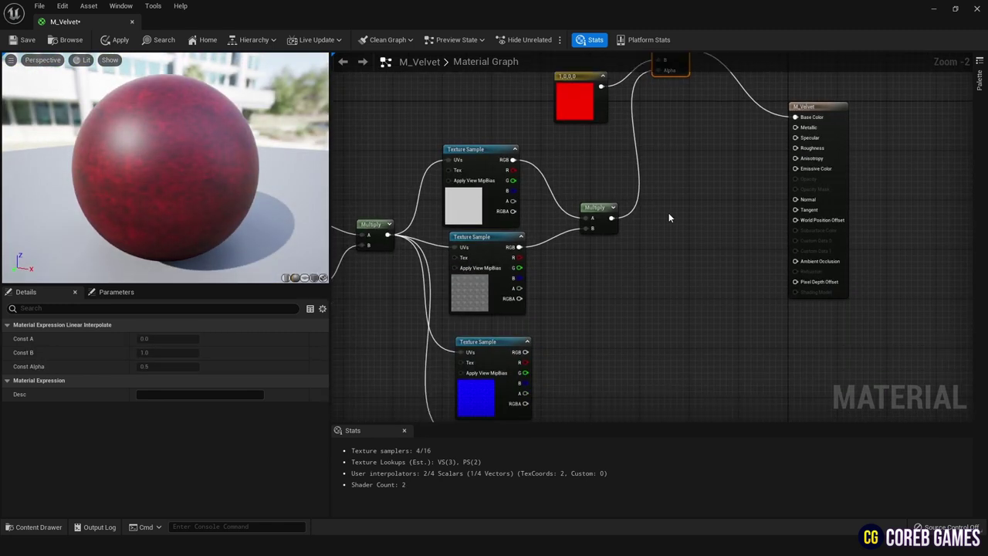
right_click_drag(613, 255, 588, 282)
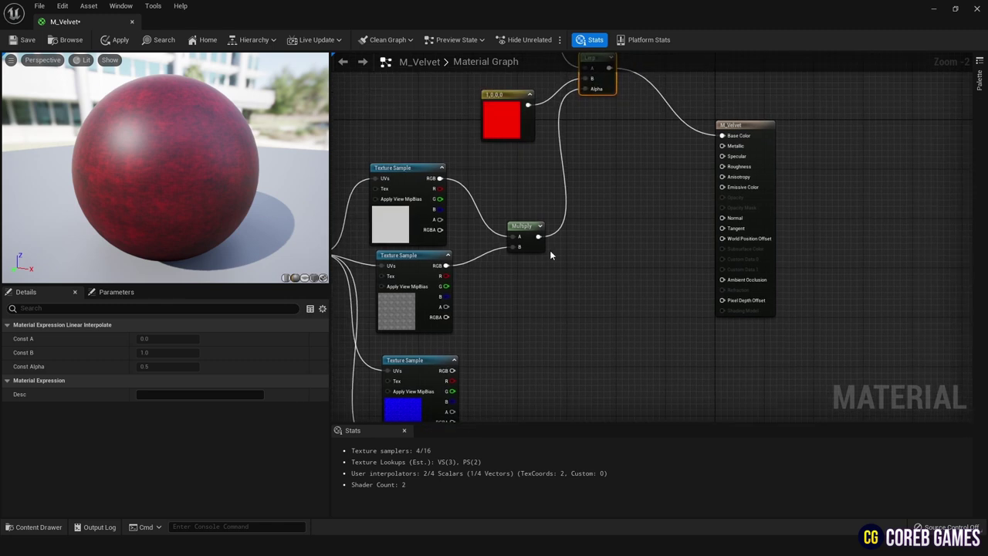
left_click_drag(538, 237, 723, 146)
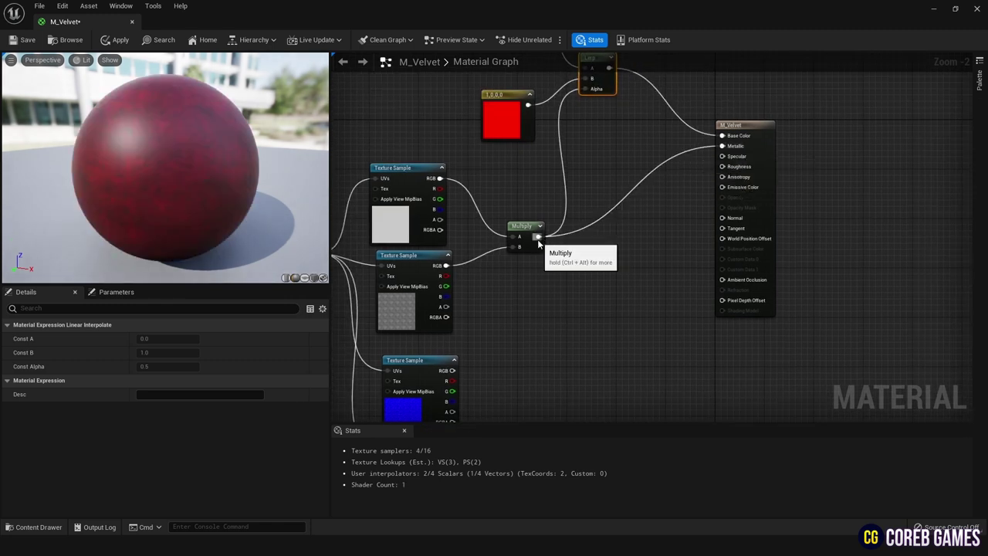
- Add a Clamp node fed by the output of the texture samples' Multiply node
left_click_drag(541, 240, 632, 259)
type("clamp")
key("Return")
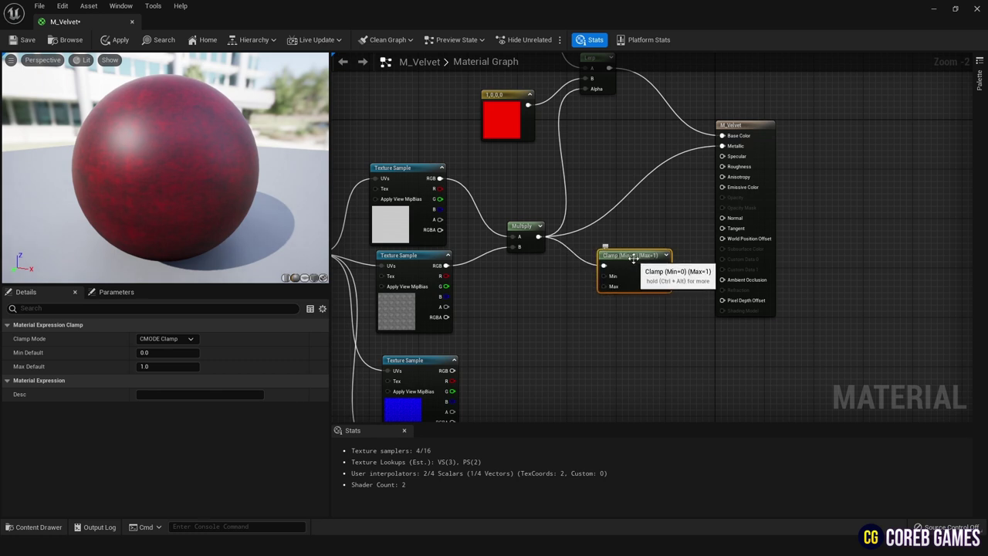
- Add a Constant below the Multiply node and convert it to a parameter named RoughnessMin with default value 0.5
scroll(584, 270, "up", 2)
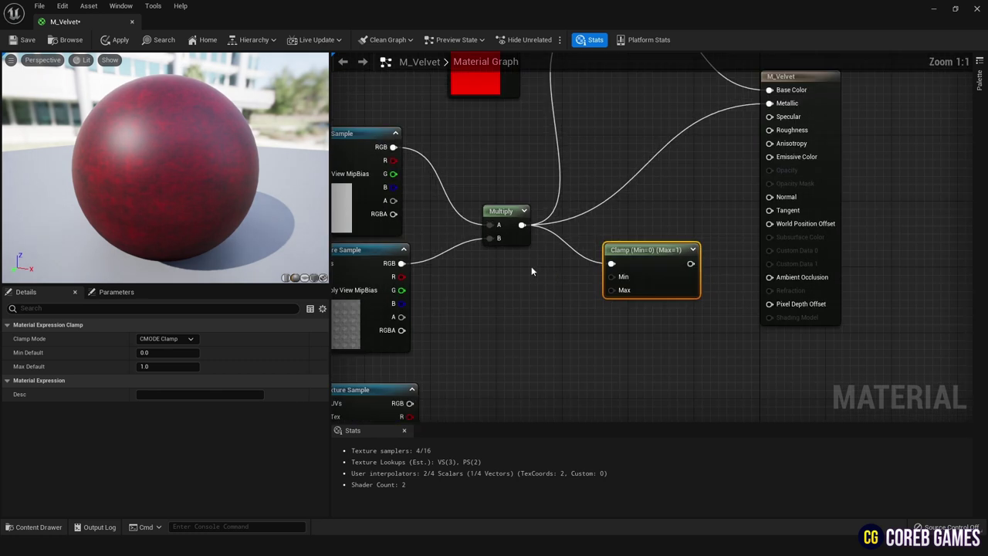
right_click(524, 296)
type("constant")
key("Return")
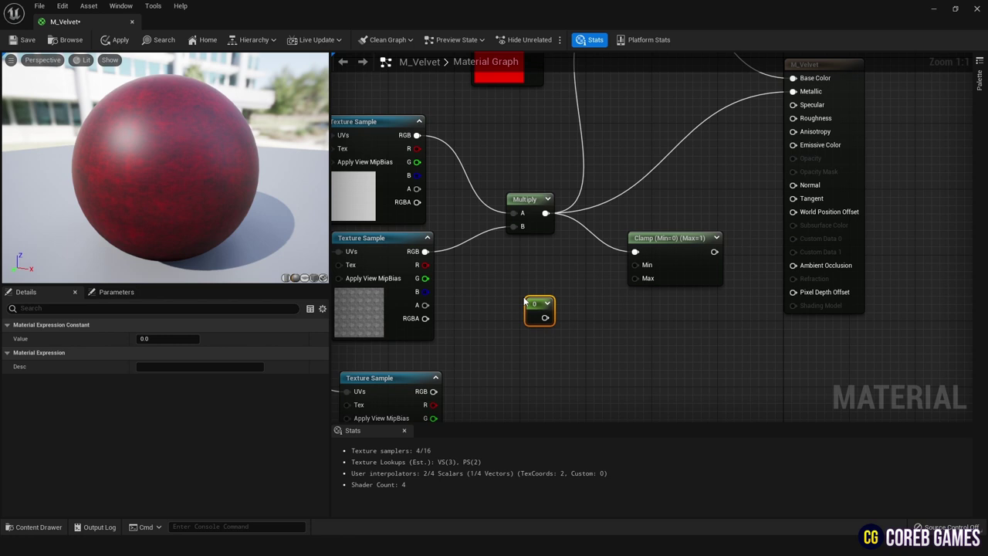
right_click(526, 301)
left_click(579, 330)
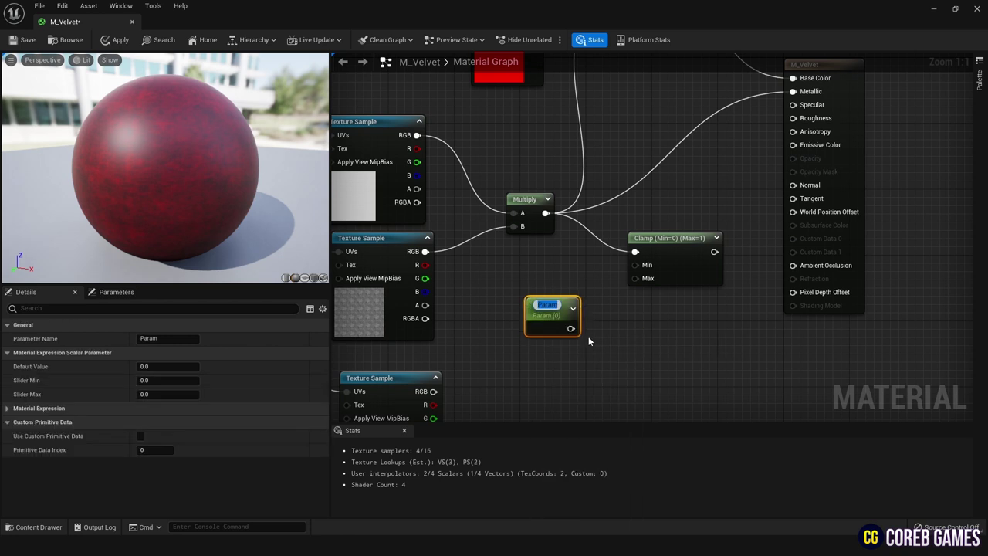
type("RoughnessMin")
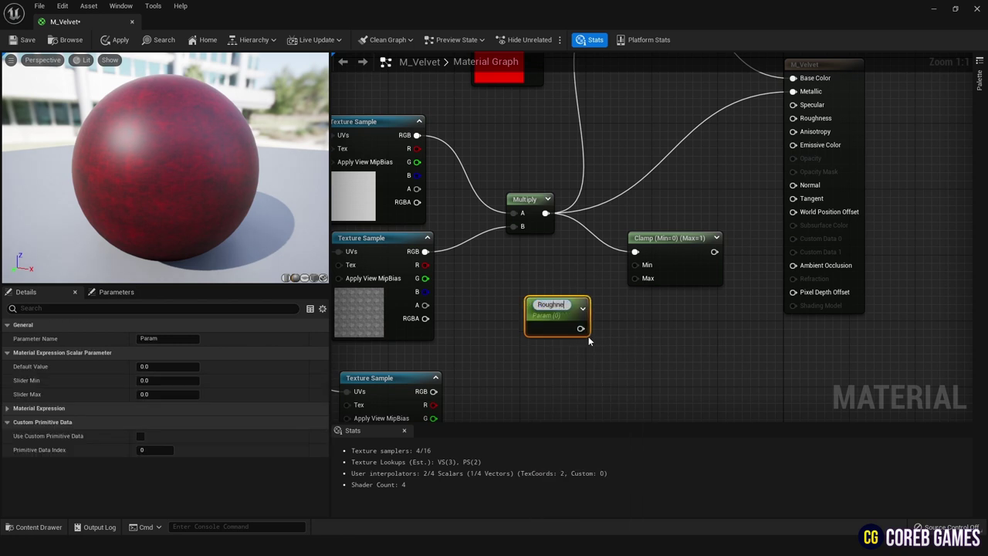
key("Return")
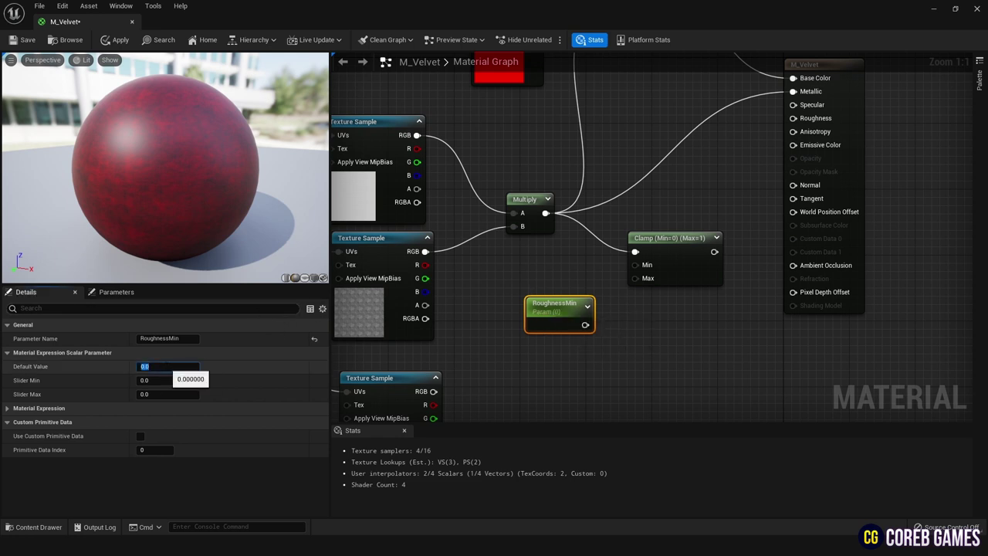
- Connect RoughnessMin to the Clamp's Min and the Clamp output to the material's Roughness, and move both nodes slightly up
left_click_drag(587, 324, 634, 265)
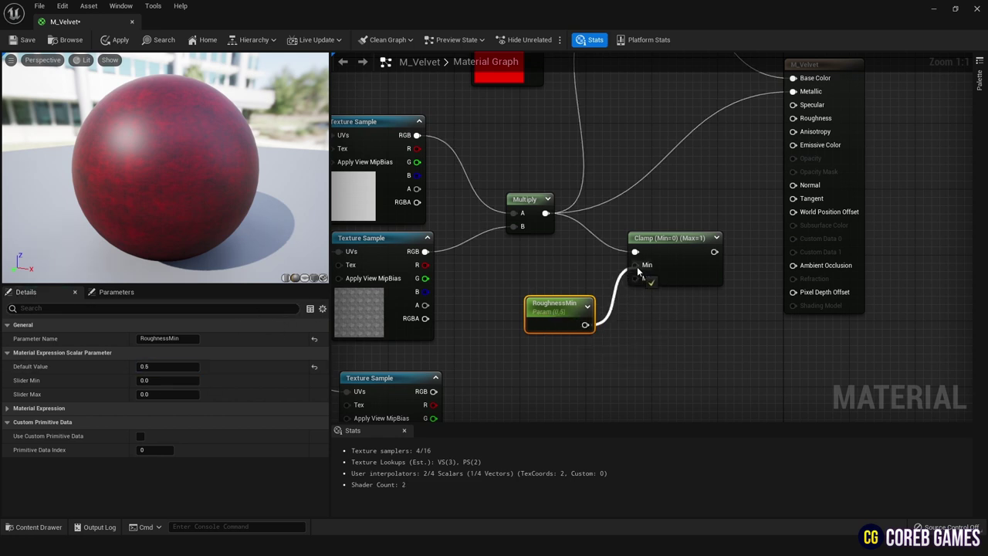
left_click_drag(707, 251, 793, 119)
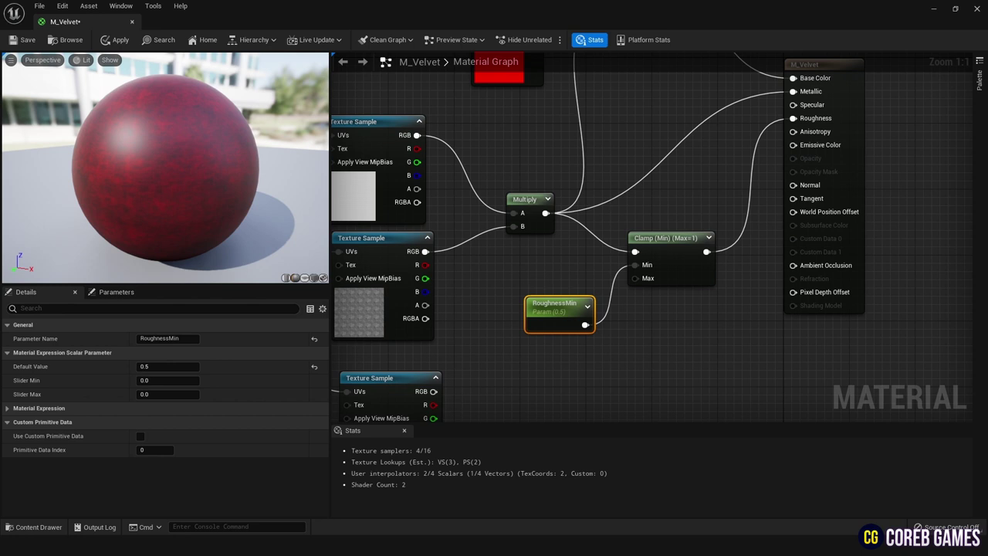
left_click_drag(690, 259, 700, 209)
left_click_drag(565, 302, 569, 253)
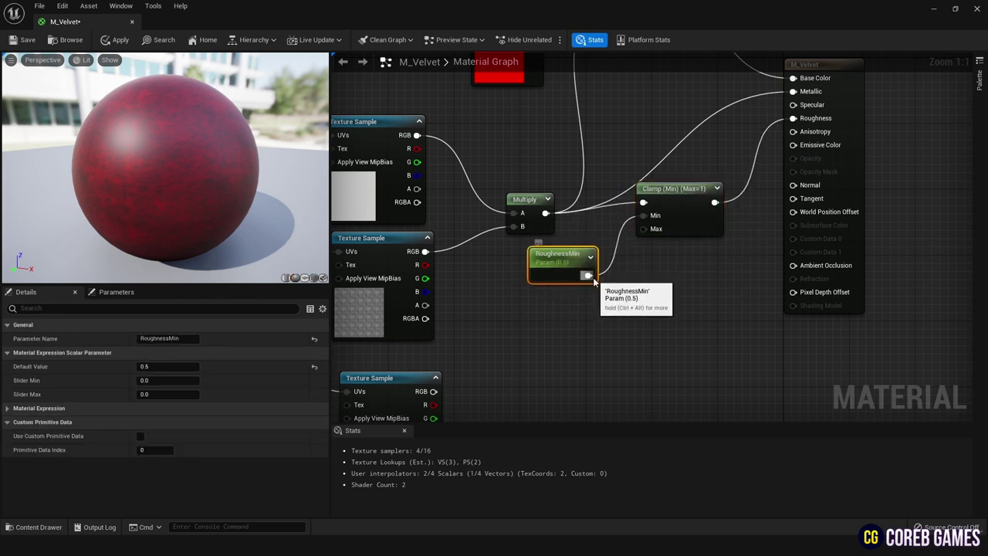
- Try a RoughnessMin default value of 0.732 and restore it to 0.5
mouse_move(157, 366)
left_mouse_down()
mouse_move(169, 367)
mouse_move(156, 366)
left_mouse_up()
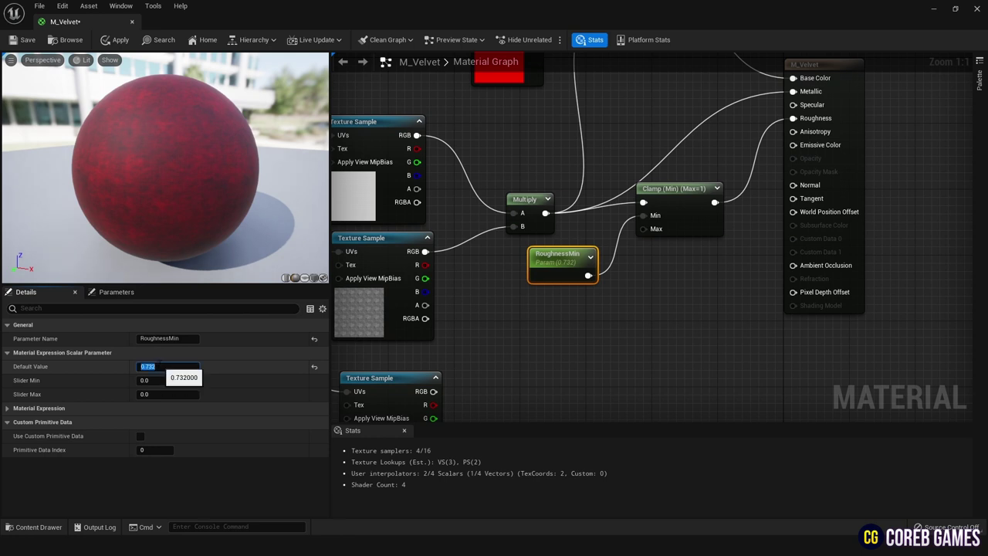
type(".5")
key("Return")
left_click(576, 301)
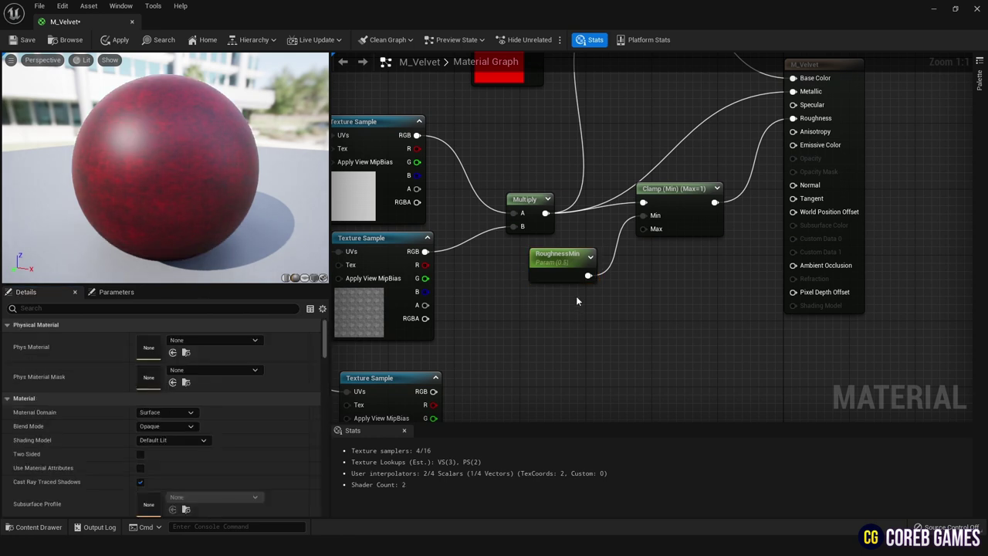
- Connect the blue normal texture's RGB output to the material's Normal input and move the M_Velvet result node farther from the other nodes
scroll(505, 324, "down", 2)
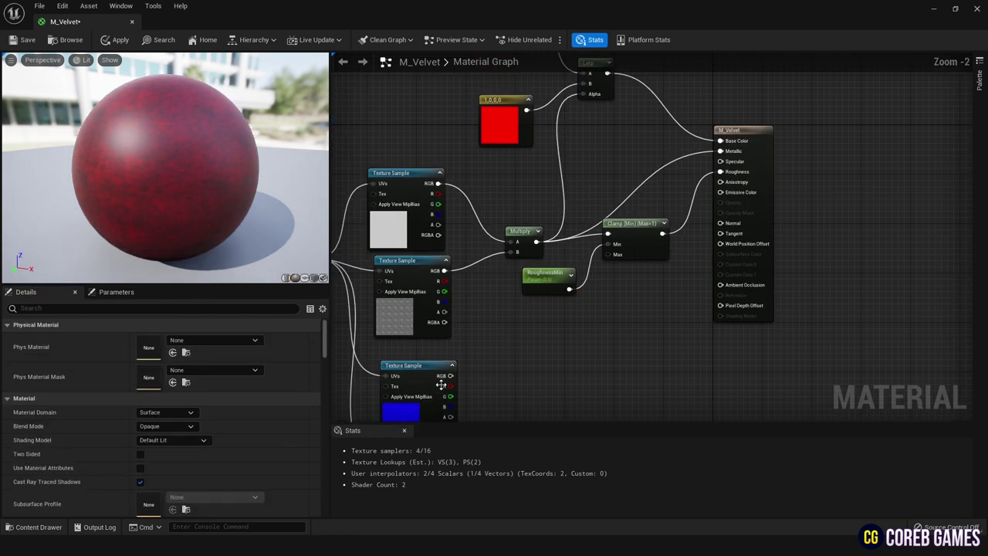
left_click_drag(450, 375, 720, 224)
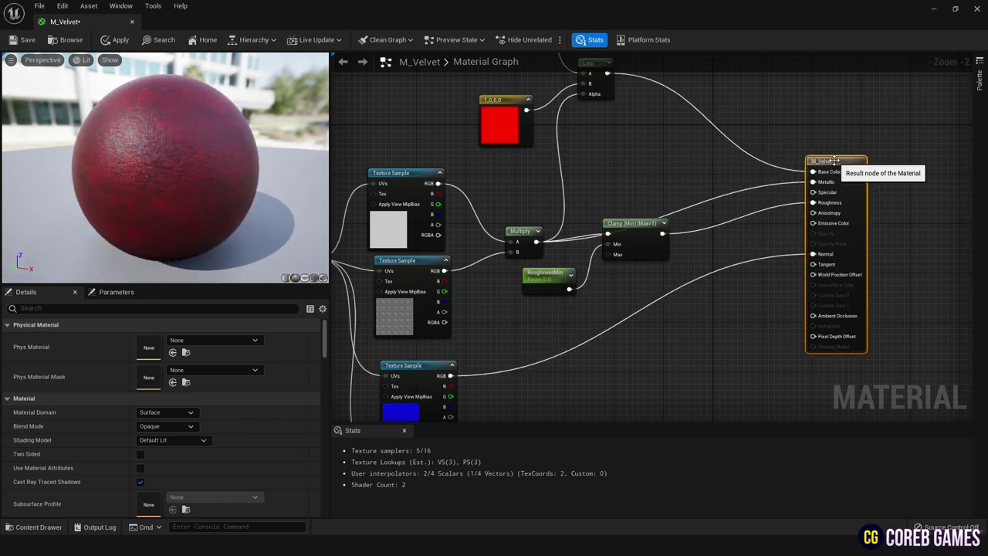
right_click_drag(617, 301, 737, 254)
- Add a CheapContrast node fed by the lowest Texture Sample's RGB output
right_click_drag(702, 337, 696, 311)
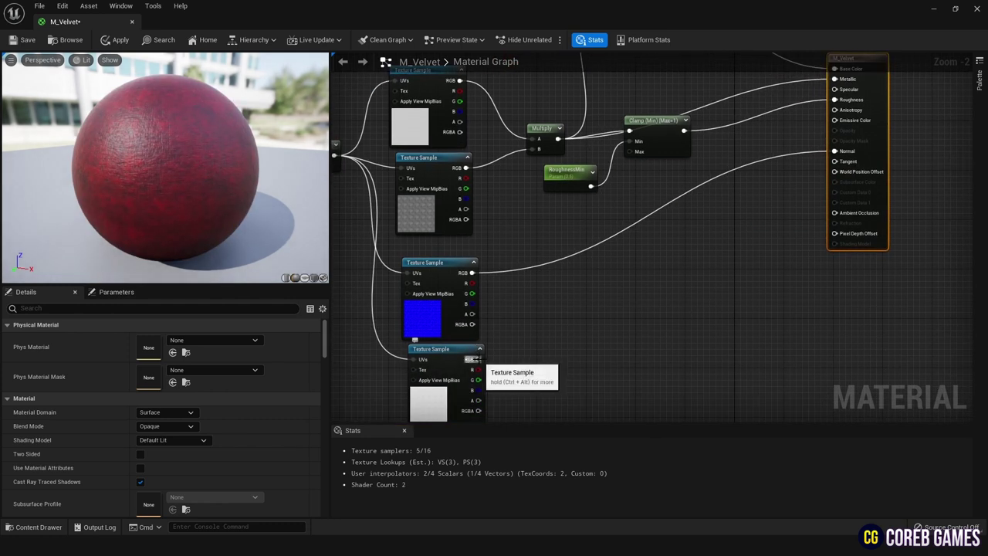
left_click_drag(478, 359, 595, 349)
type("cheap")
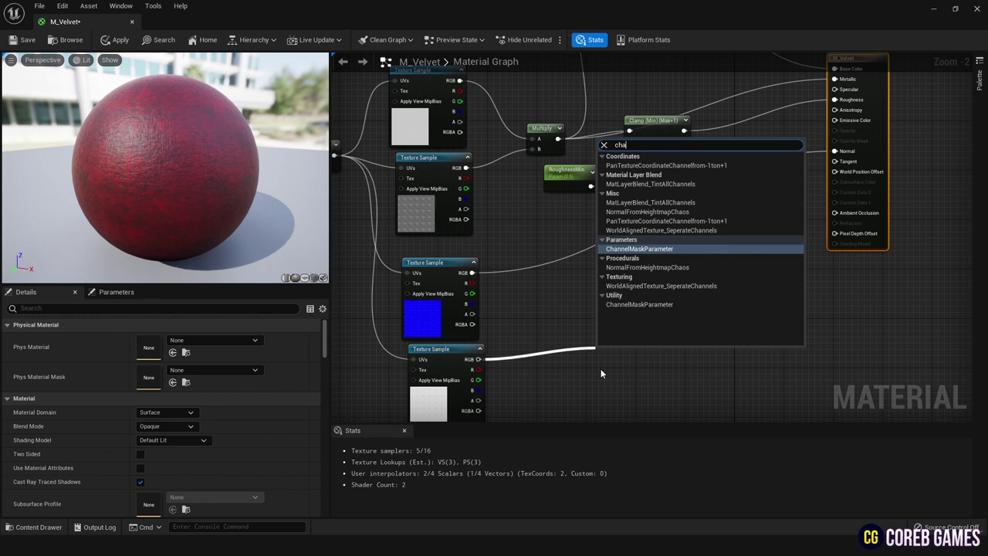
left_click(636, 195)
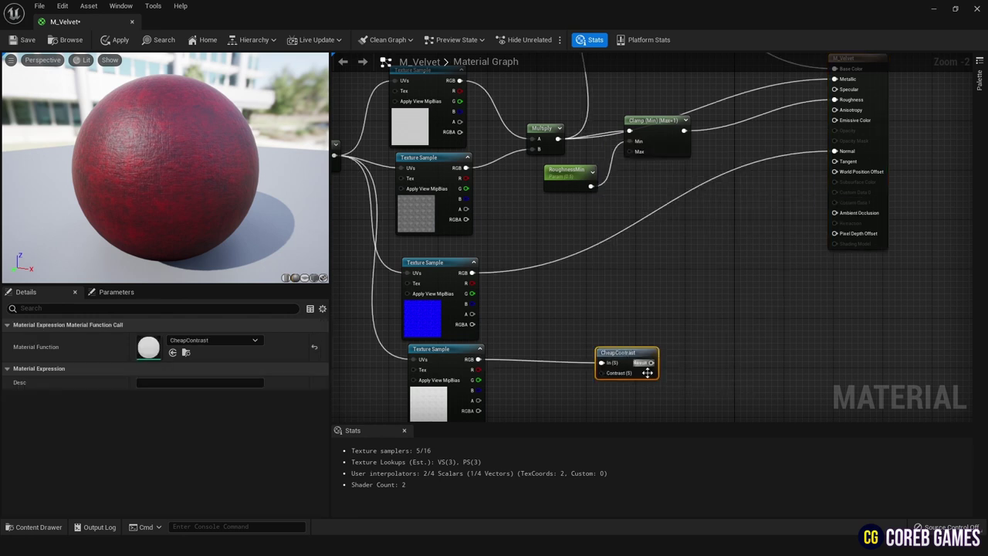
- Add a Constant node with a value of 1 and connect it to the CheapContrast node's Contrast input
right_click_drag(646, 372, 657, 302)
scroll(646, 320, "up", 3)
left_click_drag(661, 230, 675, 225)
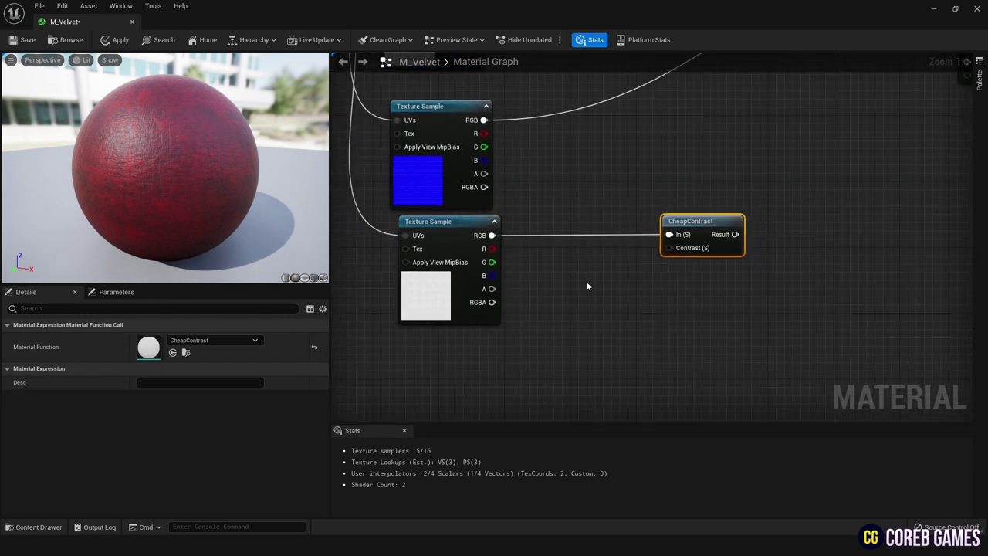
right_click(583, 284)
type("constant")
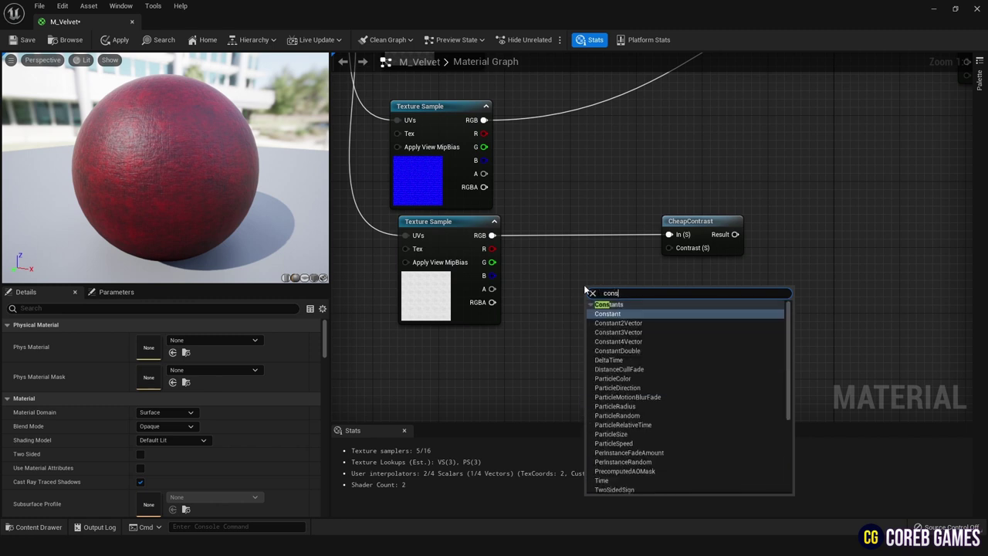
key("Return")
left_click(173, 338)
type("1")
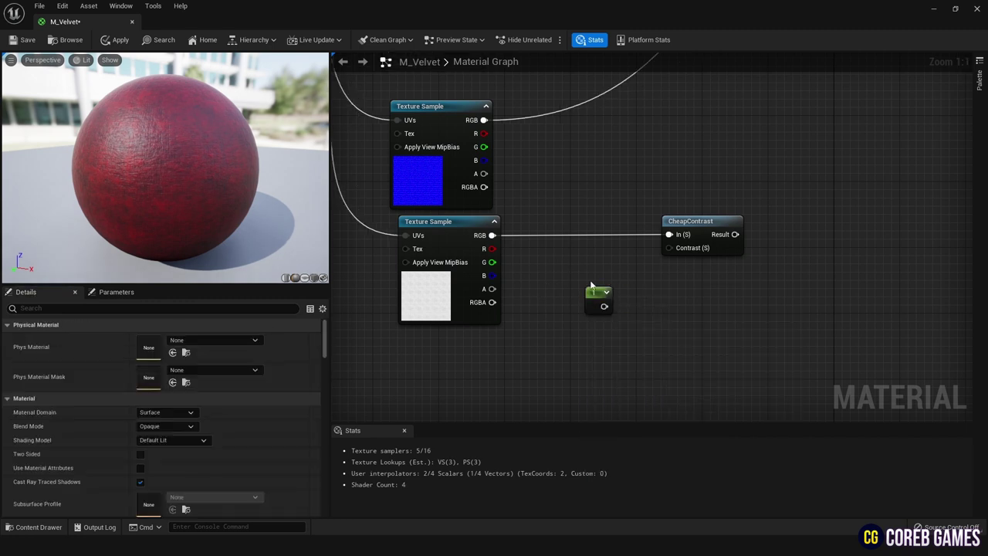
left_click_drag(605, 306, 665, 242)
- Connect the CheapContrast Result to the material's Ambient Occlusion input
scroll(764, 198, "down", 2)
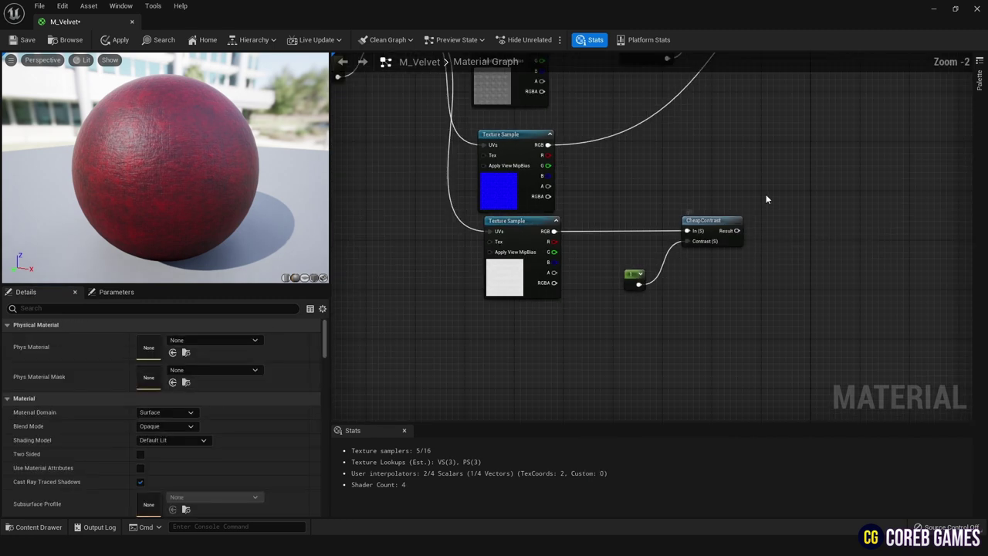
right_click_drag(764, 198, 649, 310)
left_click_drag(615, 343, 800, 202)
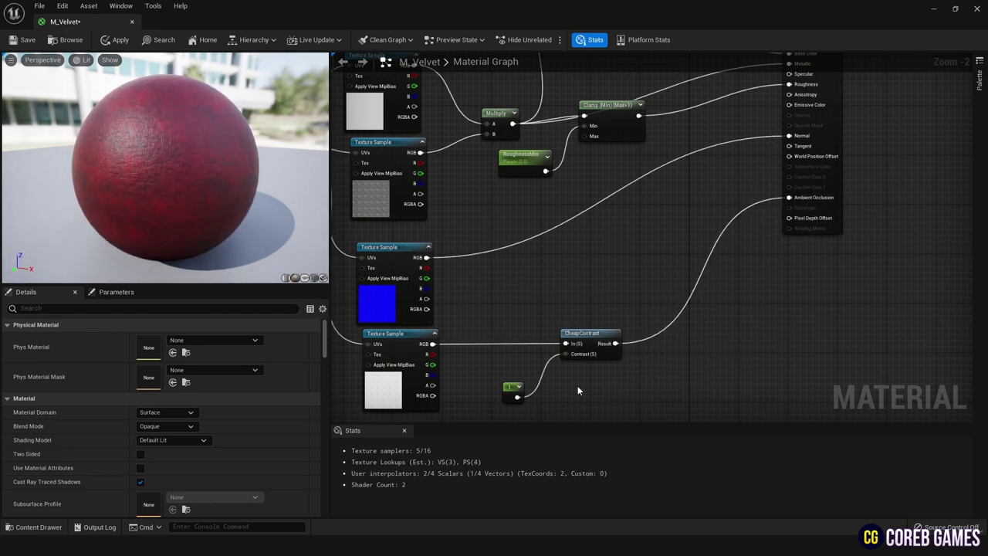
scroll(462, 225, "down", 3)
right_click_drag(637, 267, 700, 238)
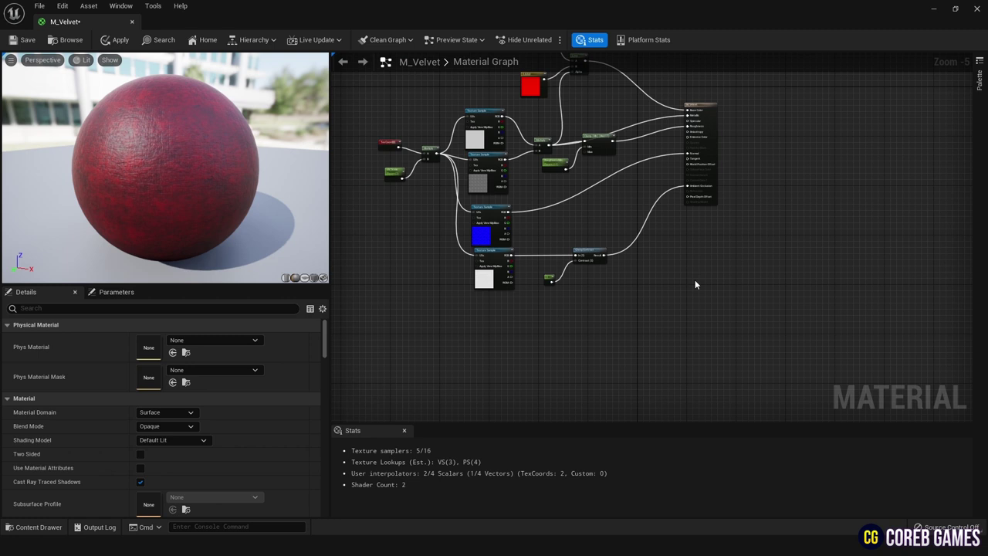
scroll(695, 285, "up", 4)
right_click(600, 251)
left_click(588, 210)
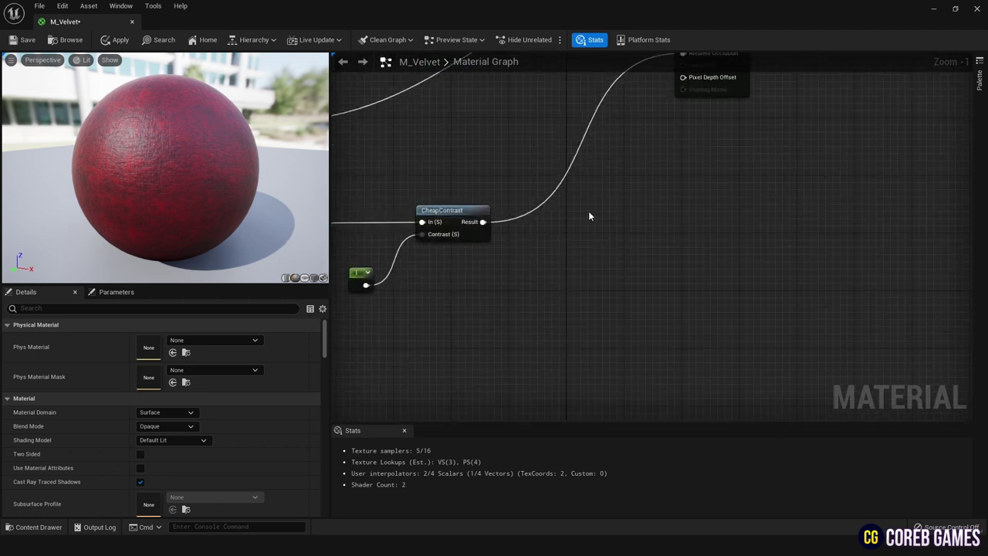
- Change the M_Velvet material's Shading Model to Cloth and move its result node farther from the other nodes
scroll(590, 202, "down", 3)
right_click_drag(602, 102, 640, 300)
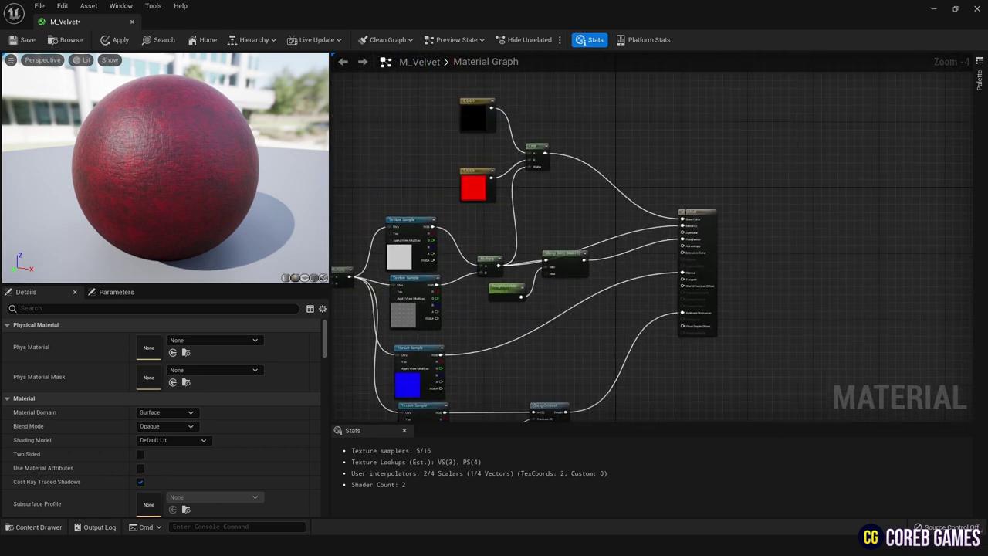
left_click(697, 213)
scroll(92, 376, "down", 1)
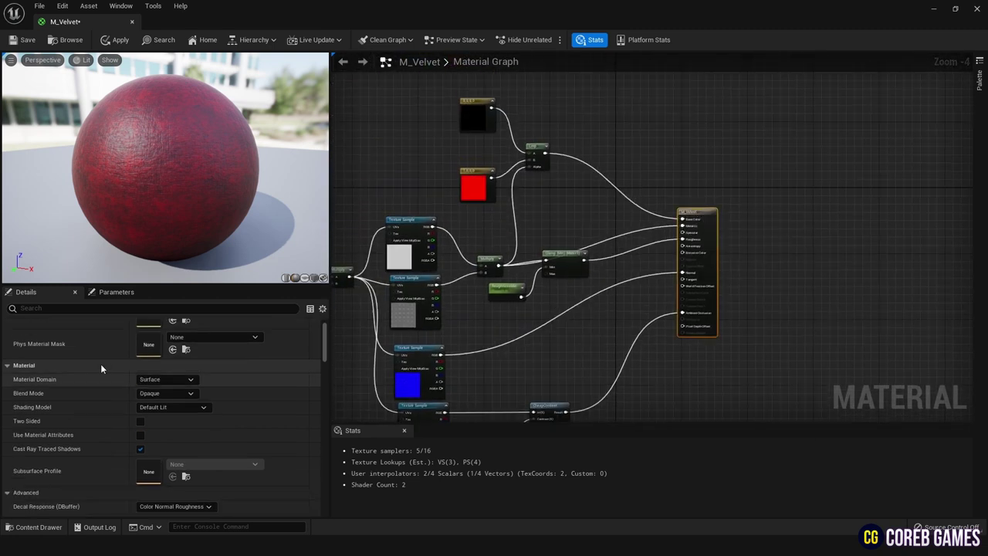
left_click(173, 407)
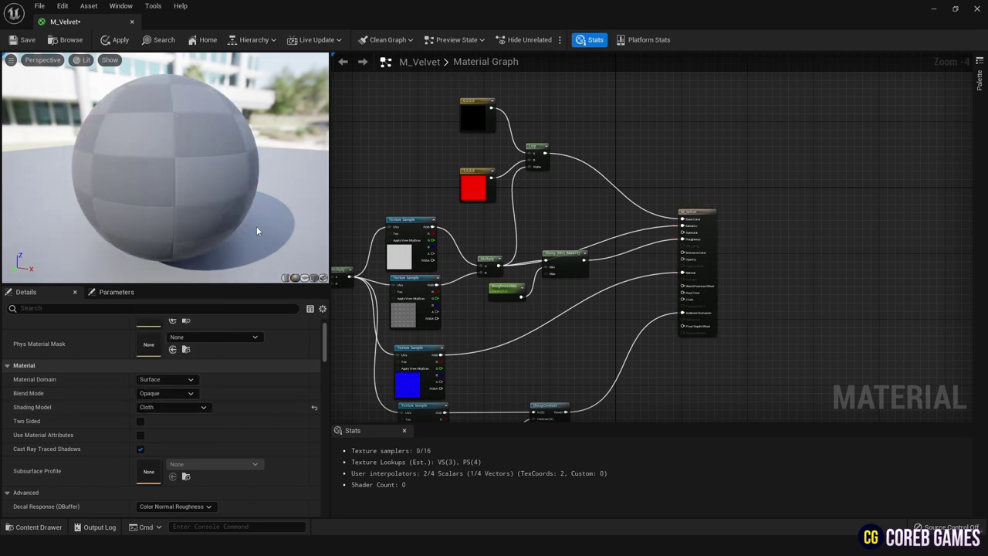
left_click_drag(710, 213, 845, 215)
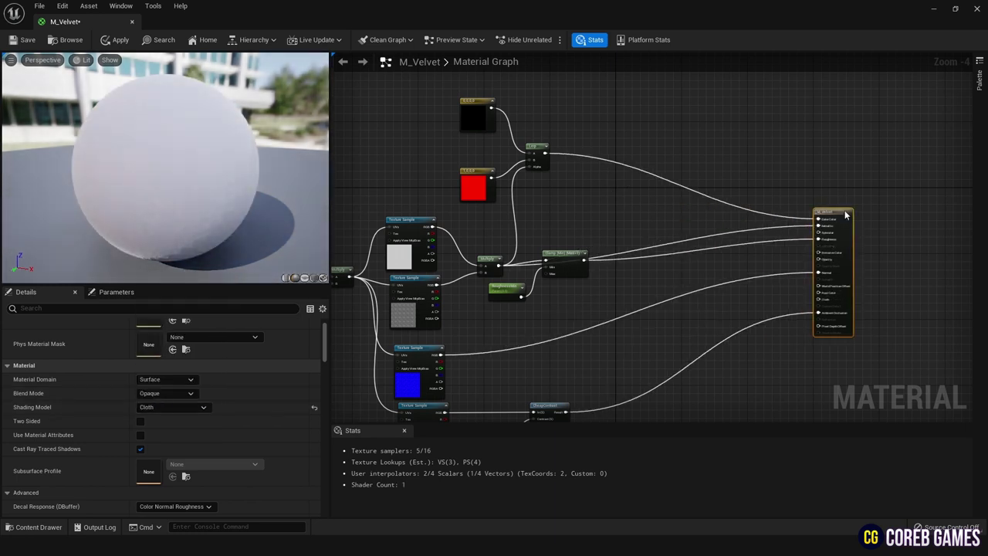
right_click_drag(729, 309, 727, 232)
scroll(718, 224, "up", 4)
scroll(684, 244, "down", 2)
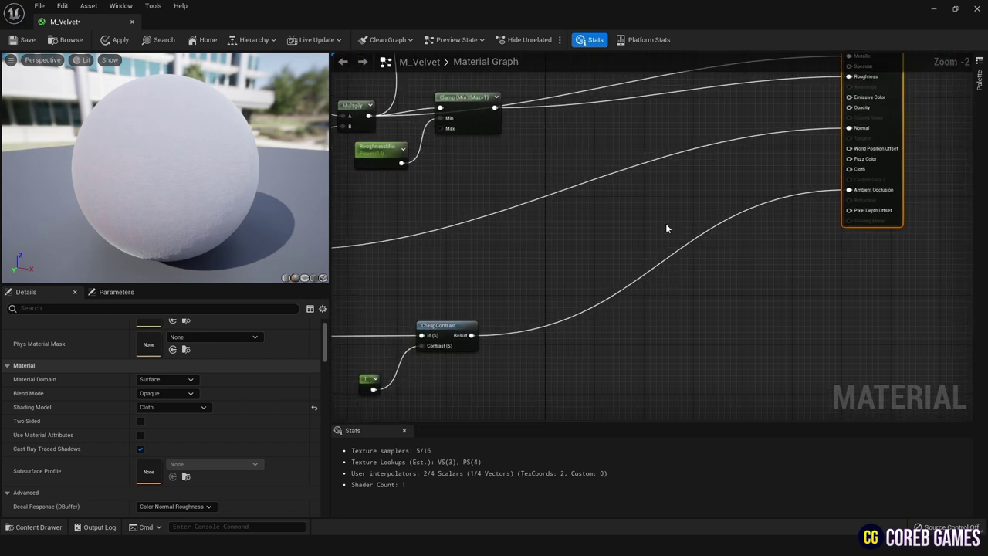
right_click(650, 249)
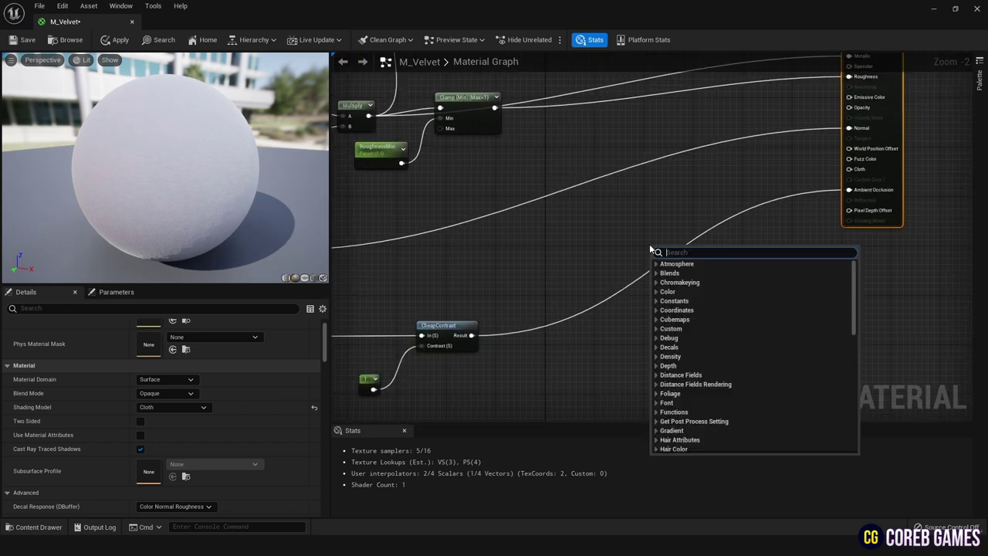
left_click(660, 213)
scroll(659, 247, "up", 2)
scroll(538, 336, "down", 2)
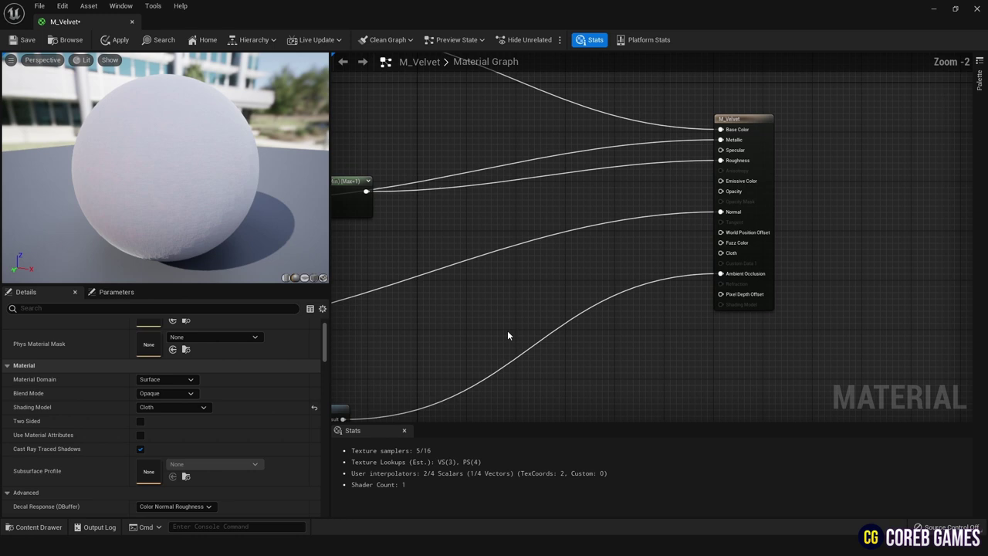
- Add a FuzzyShading node and place it below the Ambient Occlusion wire, between CheapContrast and the result node
right_click_drag(488, 346, 555, 265)
right_click(518, 275)
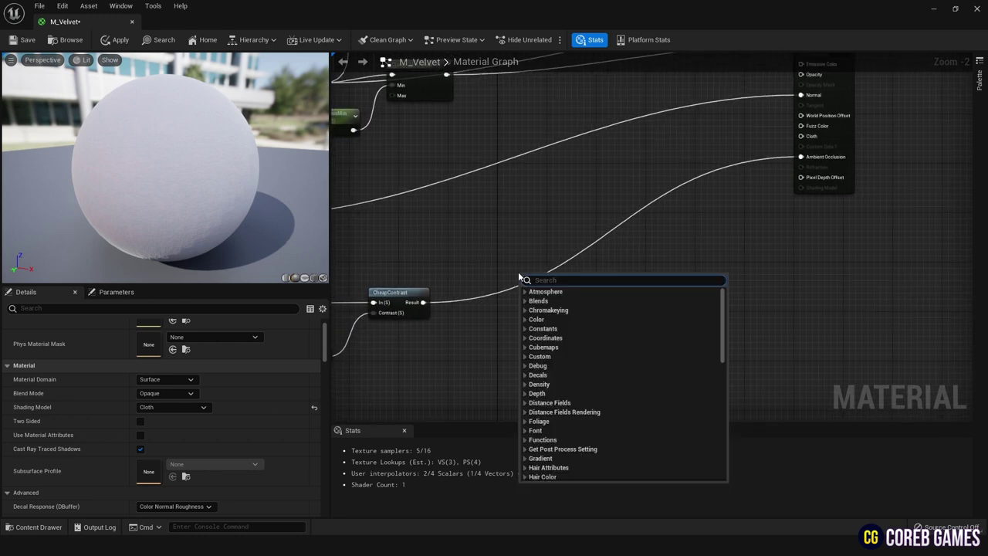
type("fuzzy")
key("Return")
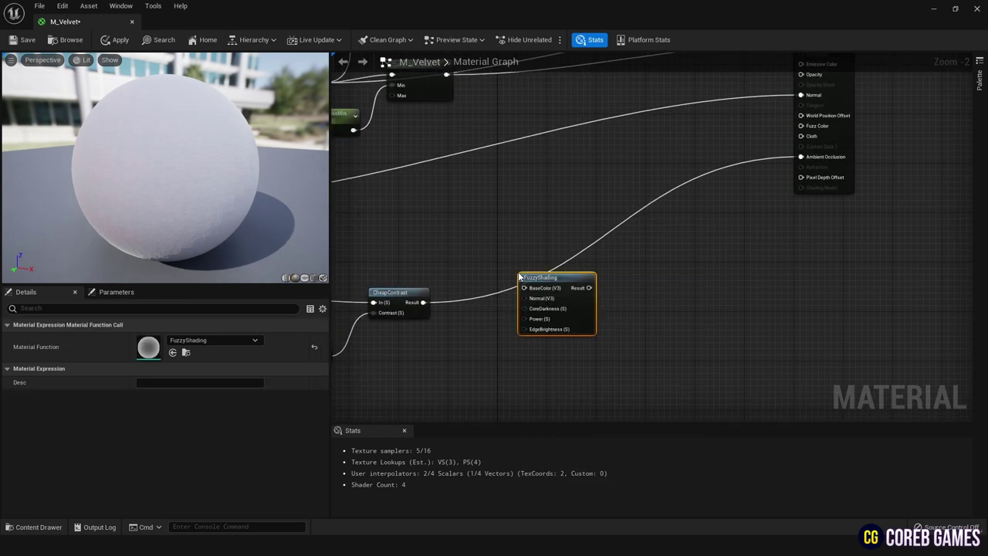
left_click_drag(540, 276, 682, 289)
- Add a Constant node and make two copies of it, spacing all three vertically beside the FuzzyShading node
right_click(518, 217)
type("constant")
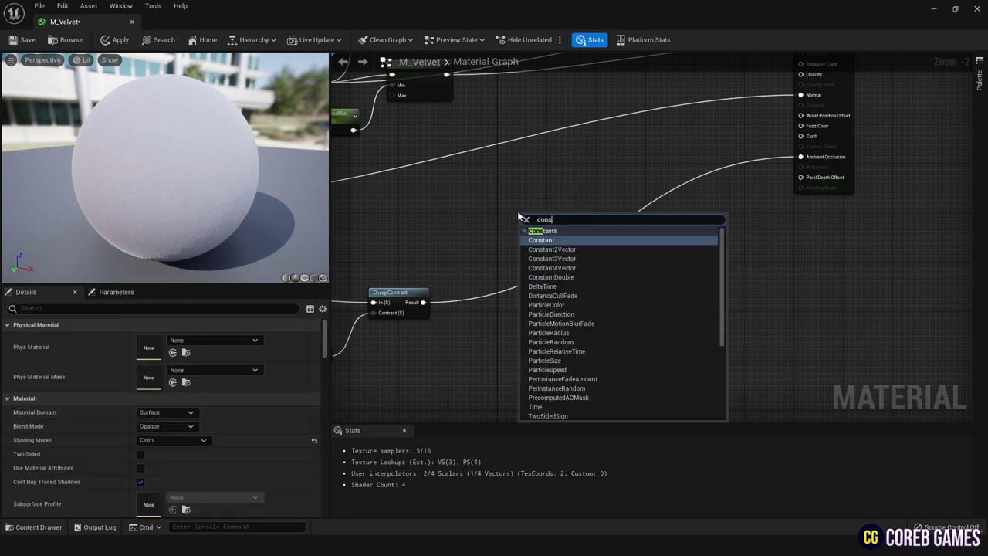
key("Return")
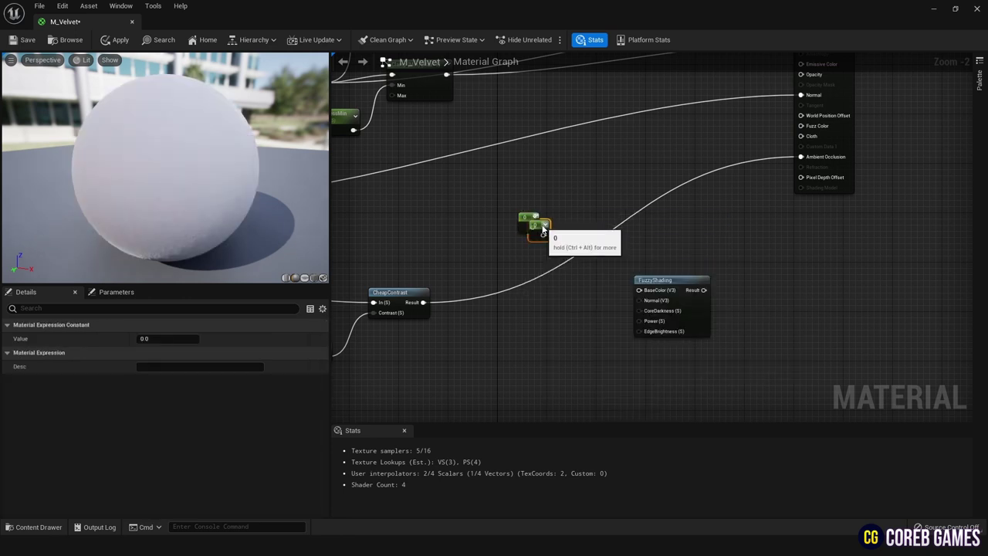
key("ctrl+v")
key("ctrl+v")
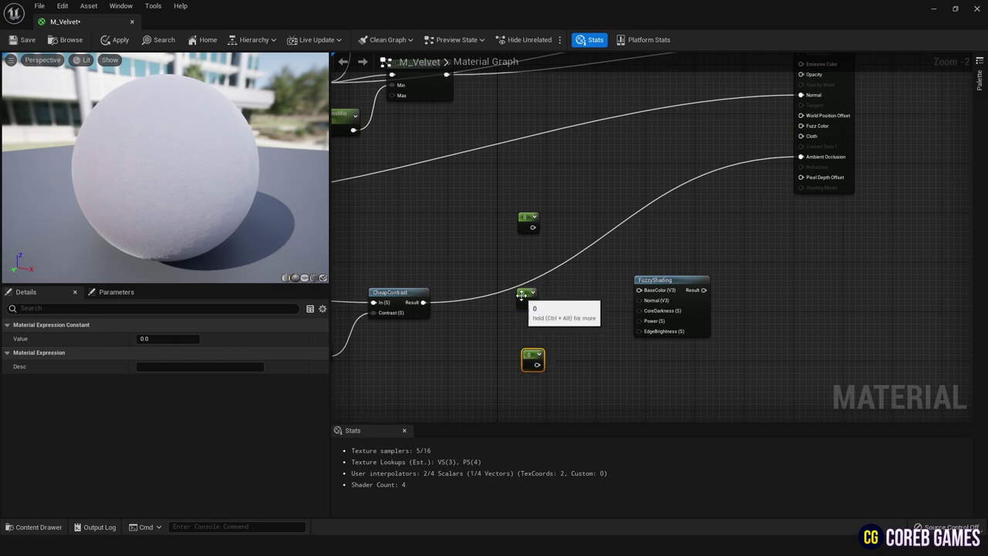
- Set the three new constants to 0.8 for the upper, 6 for the middle and 0.8 for the lower one
left_click(155, 338)
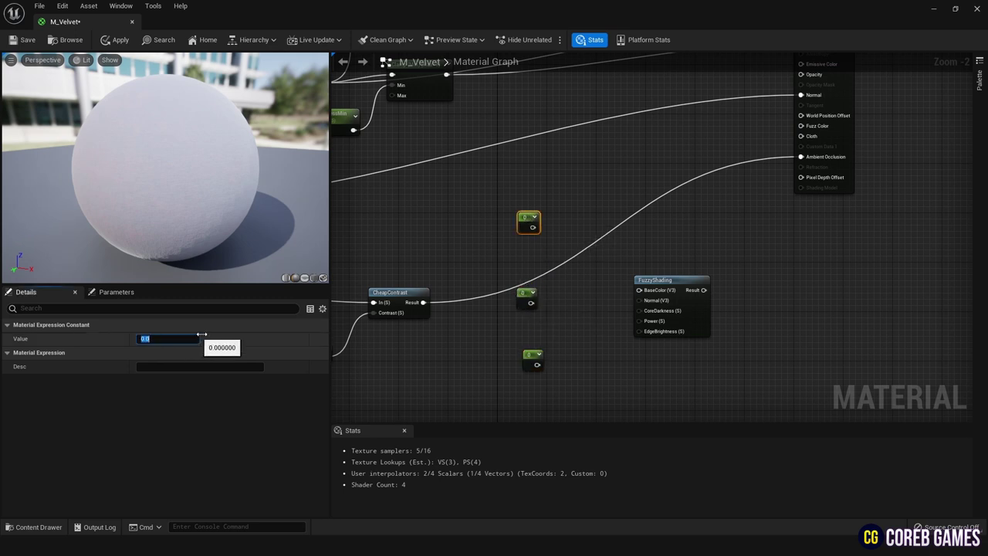
type("0.8")
key("Return")
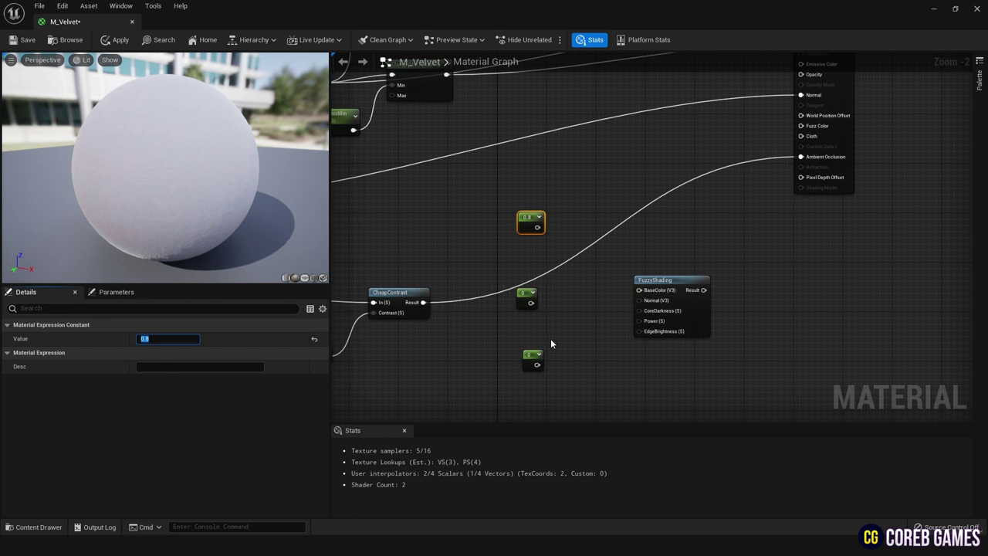
left_click(527, 298)
left_click(184, 340)
left_click(464, 355)
left_click(532, 359)
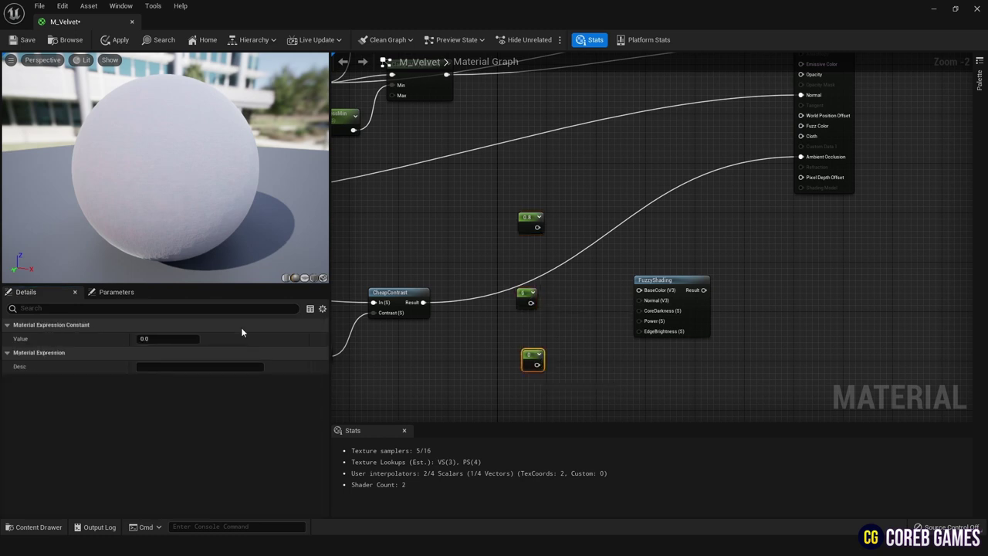
left_click(179, 338)
type("0.8")
key("Return")
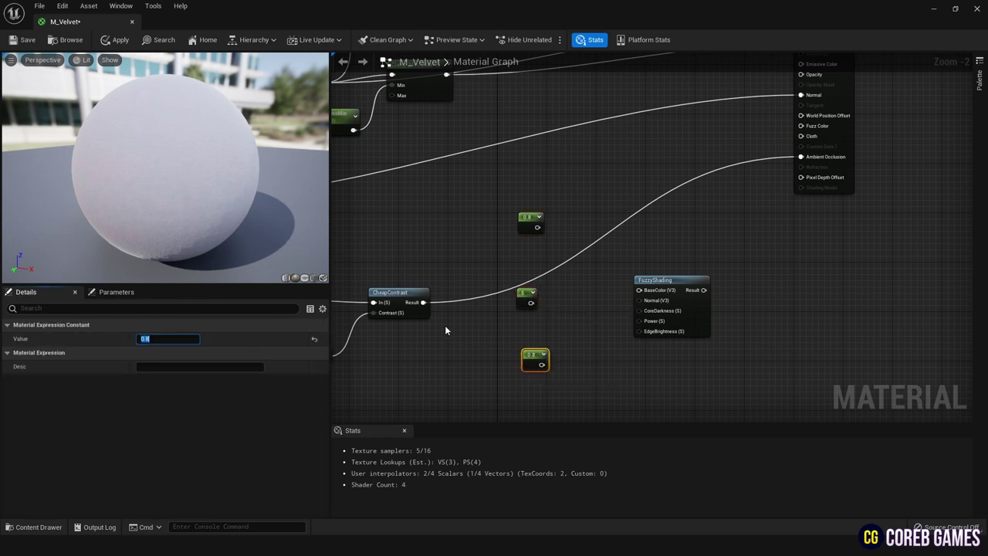
- Convert the three constants beside the FuzzyShading node to parameters
right_click(527, 225)
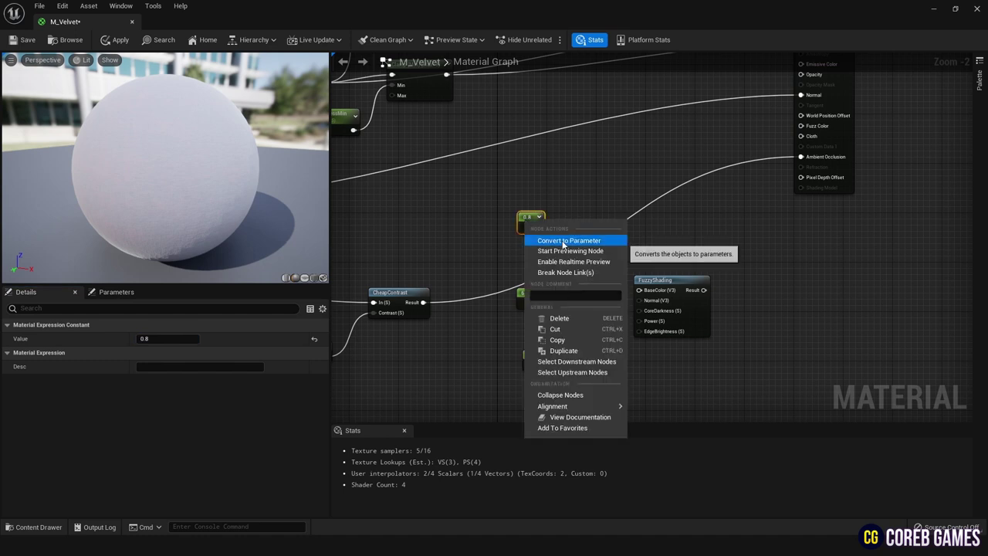
left_click(567, 242)
right_click(528, 300)
left_click(567, 314)
right_click(539, 357)
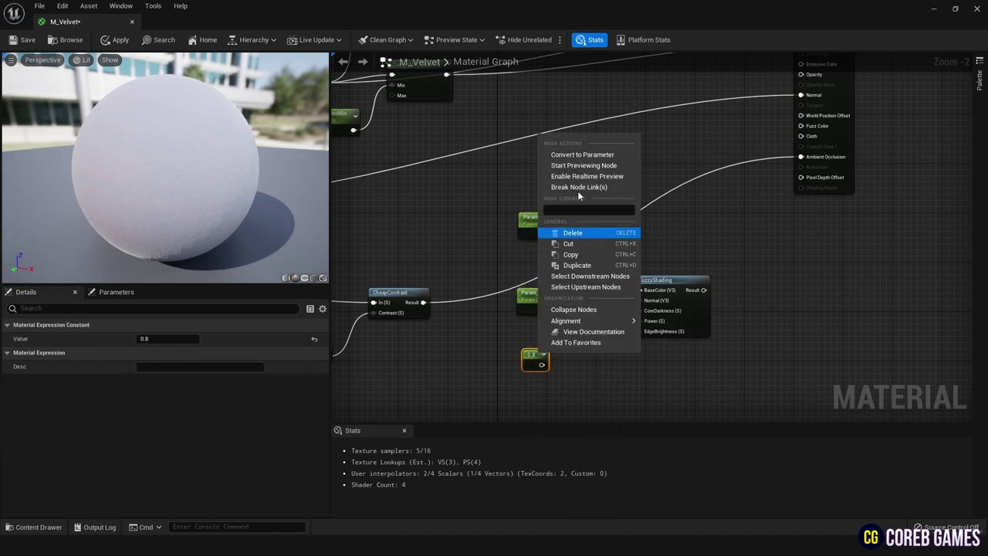
left_click(571, 154)
- Rename the upper parameter as CoreDarkness
left_click(534, 219)
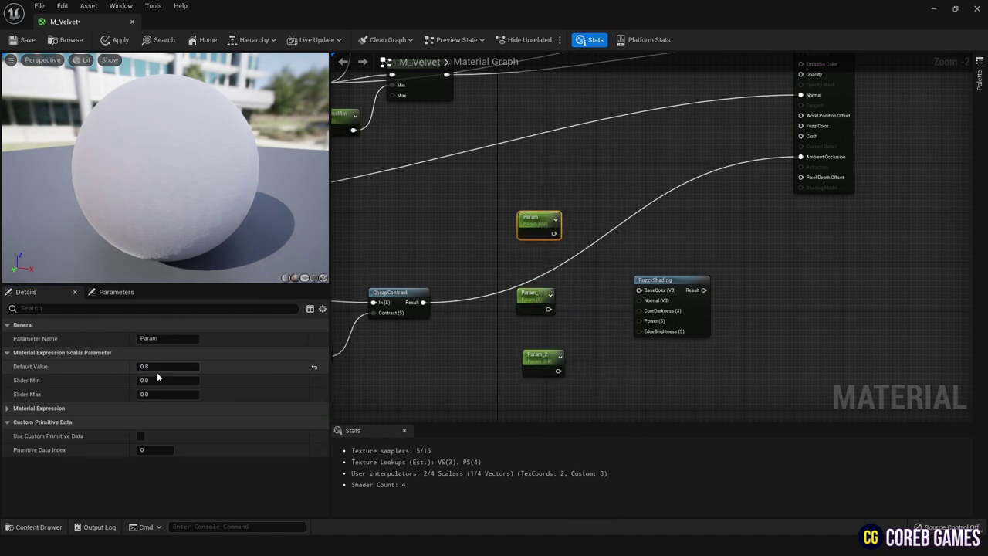
left_click(166, 338)
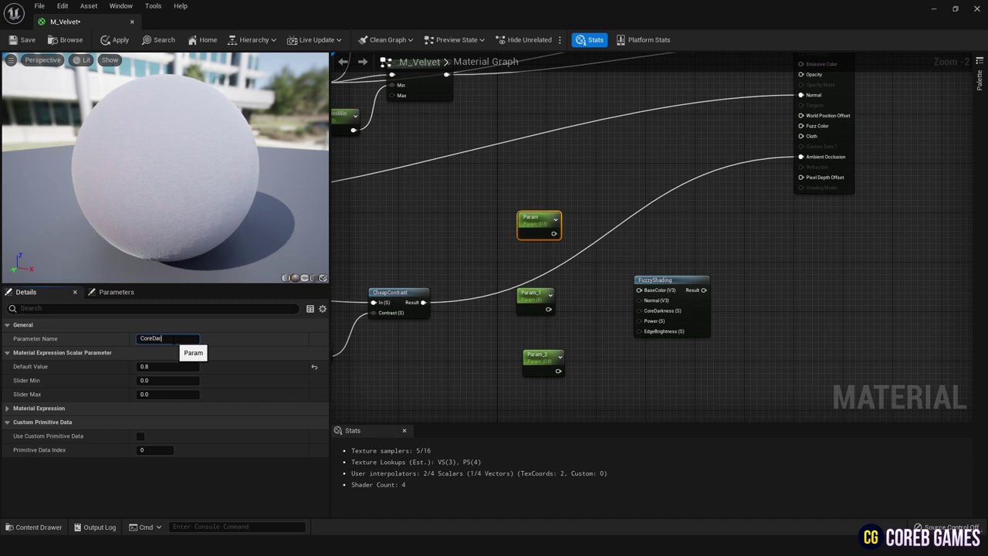
type("CoreDarkness")
key("Return")
right_click(535, 298)
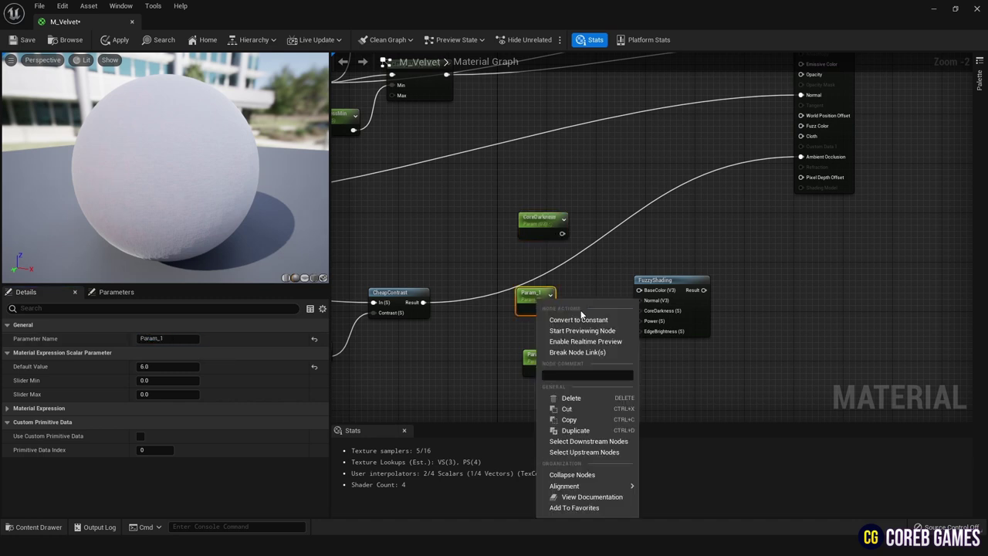
left_click(578, 319)
key("ctrl+z")
right_click(534, 298)
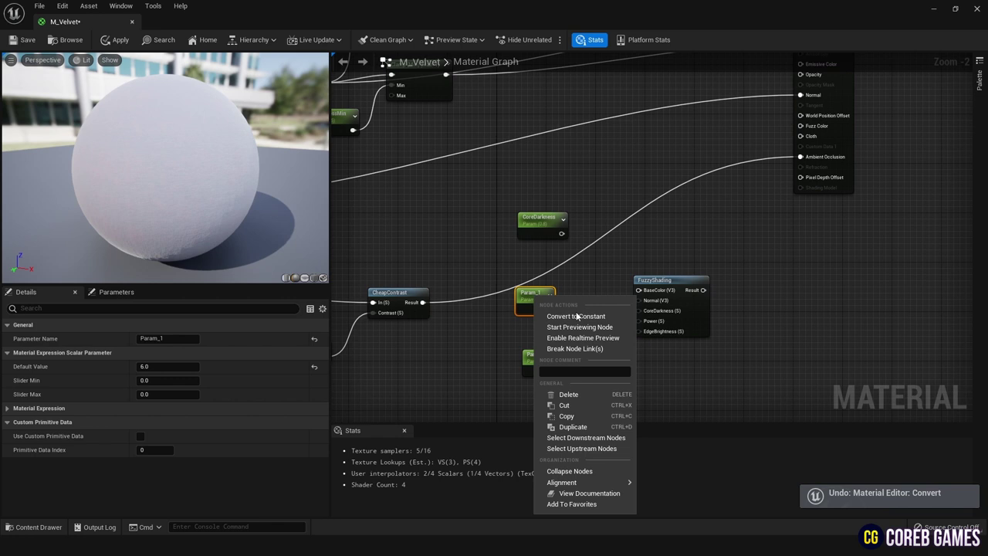
left_click(500, 307)
- Rename the middle parameter as Power and the lower one as EdgeBrighness
left_click(524, 294)
left_click(166, 338)
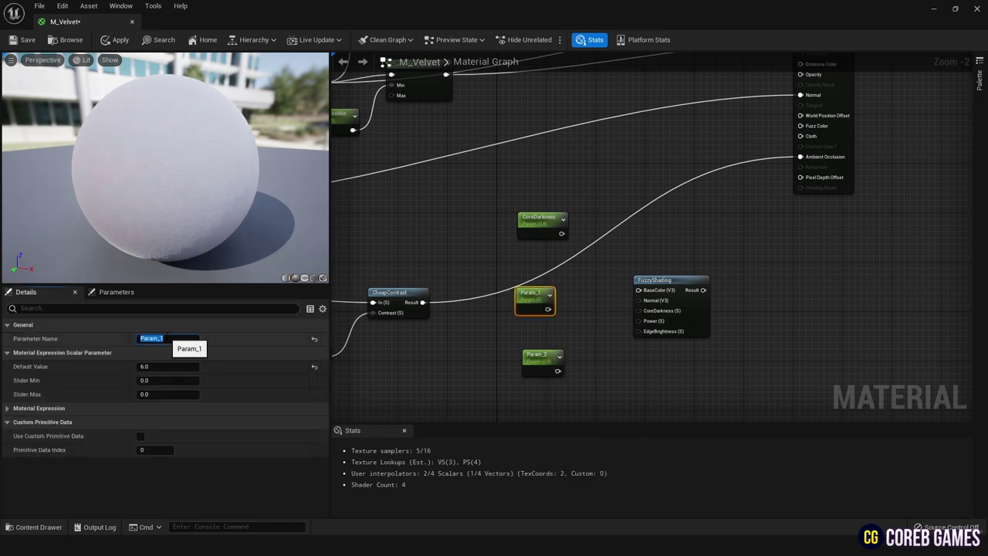
key("Return")
left_click(540, 356)
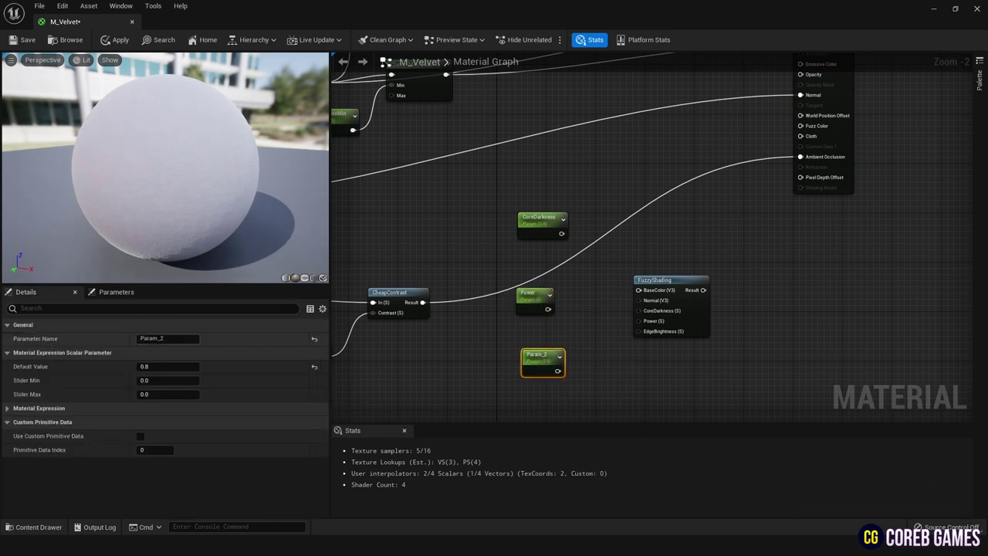
left_click(165, 338)
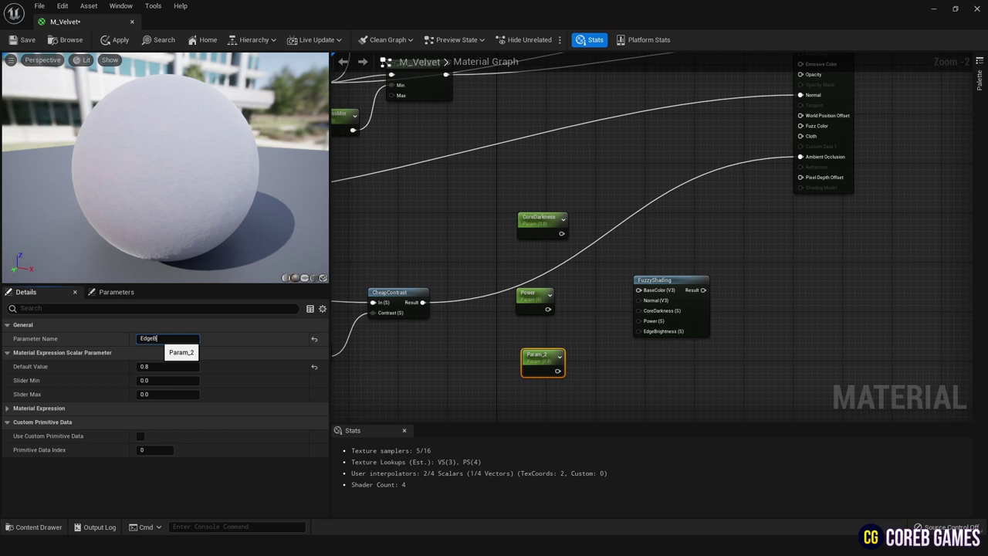
type("EdgeBrightness")
key("Return")
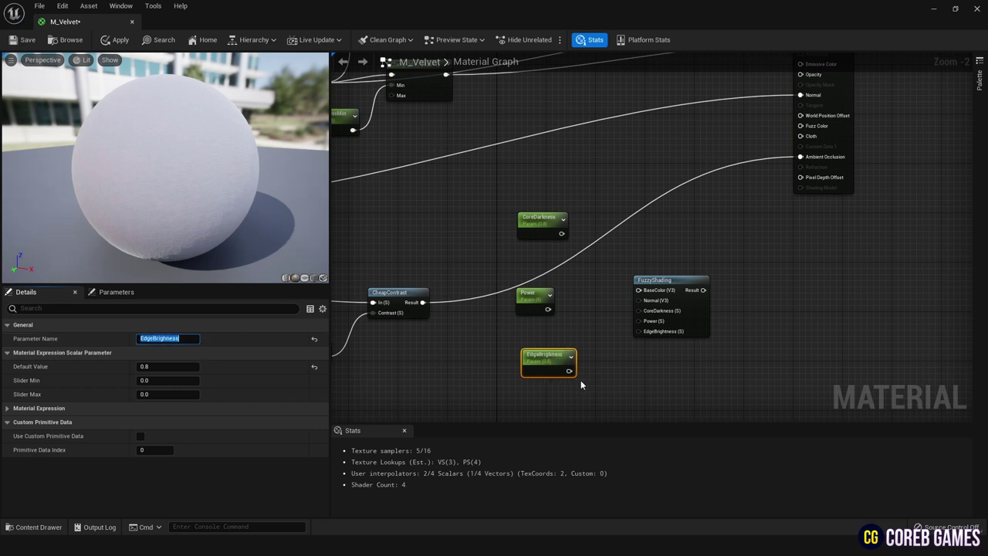
left_click_drag(569, 370, 624, 340)
left_click(575, 340)
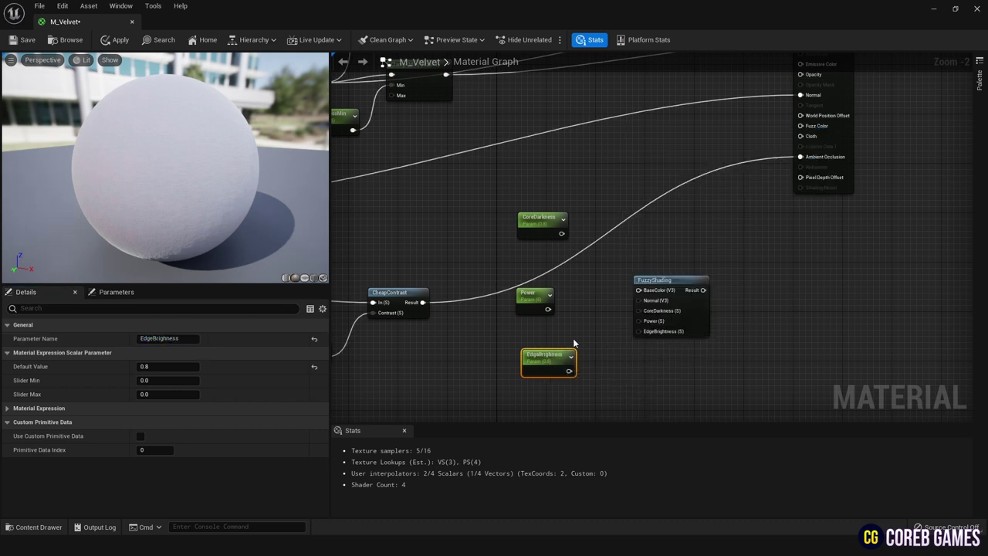
- Set Slider Max to 1 for CoreDarkness, 10 for Power and 1 for EdgeBrighness
left_click(538, 222)
left_click(532, 294)
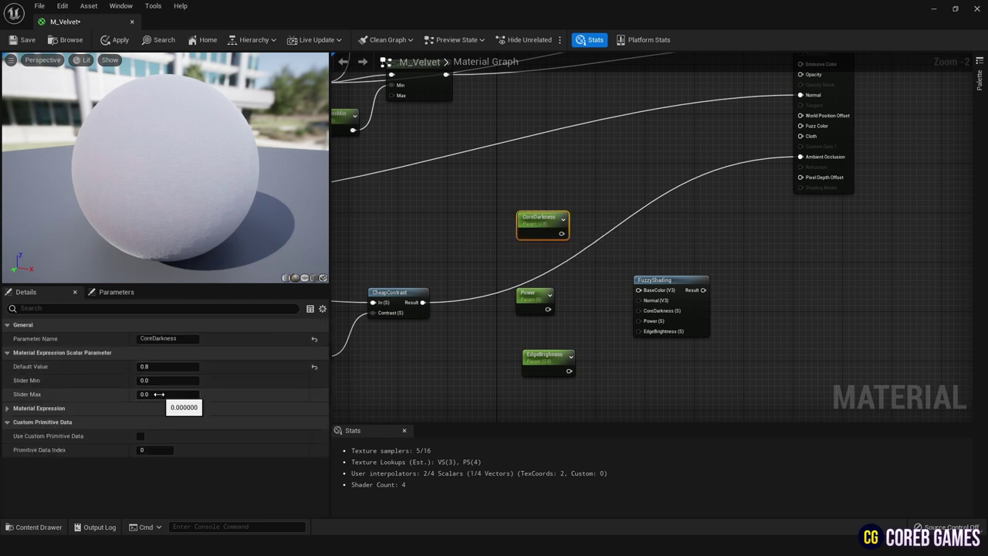
left_click(169, 393)
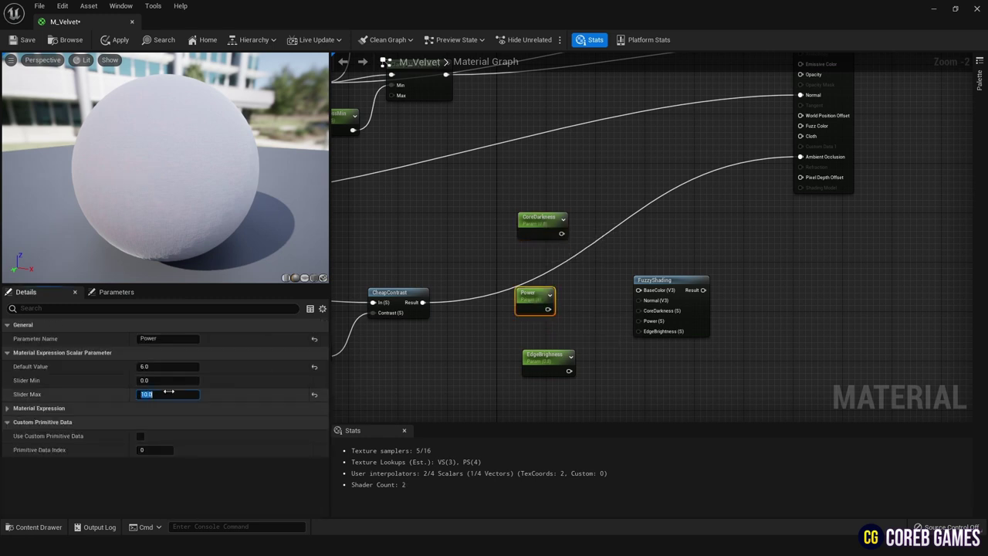
left_click(531, 355)
key("Return")
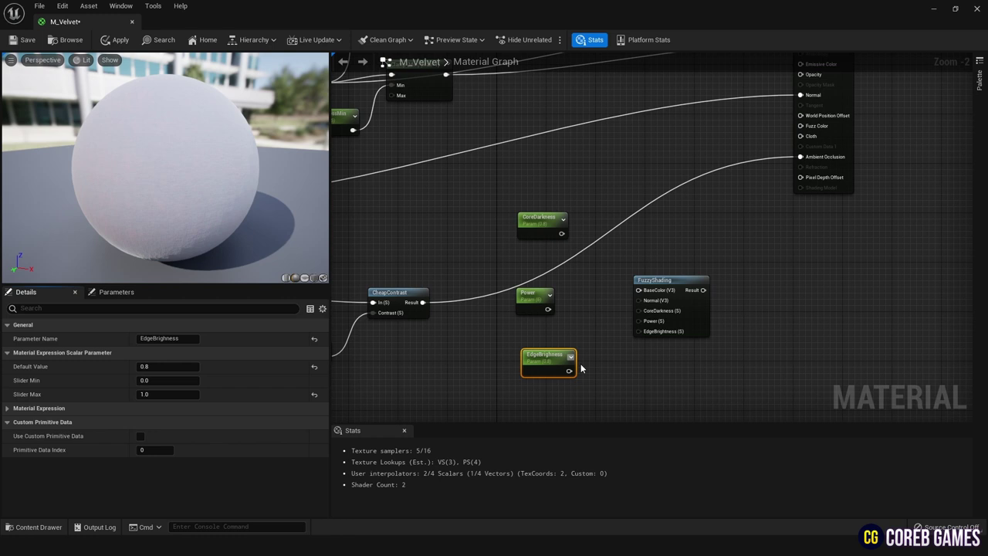
- Connect the CoreDarkness, Power and EdgeBrighness parameters to the matching CoreDarkness, Power and EdgeBrightness inputs of FuzzyShading
left_click_drag(561, 233, 638, 310)
left_click_drag(547, 309, 639, 320)
left_click_drag(569, 370, 638, 331)
- Try previewing the FuzzyShading node and stop the preview
scroll(727, 314, "up", 1)
right_click(661, 286)
left_click(691, 299)
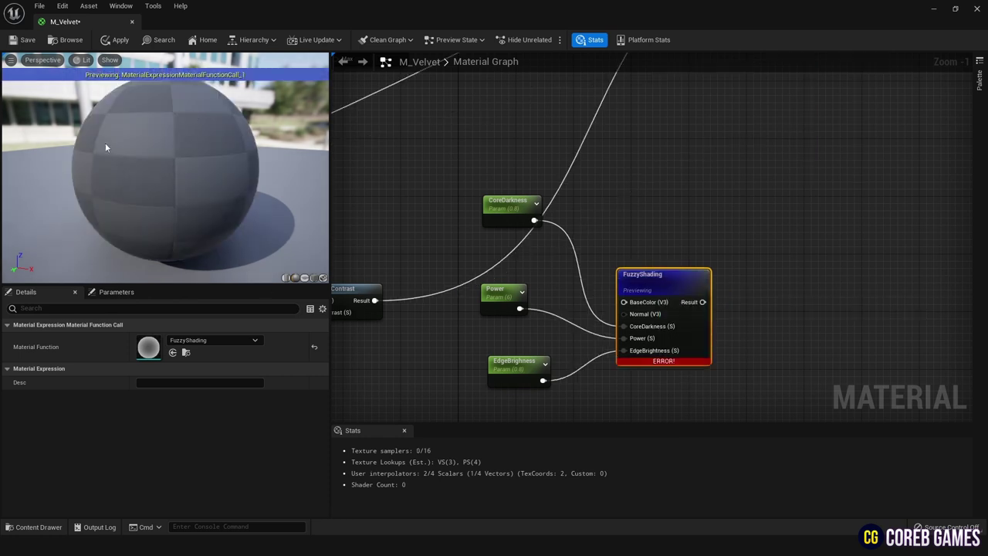
right_click(666, 283)
left_click(697, 297)
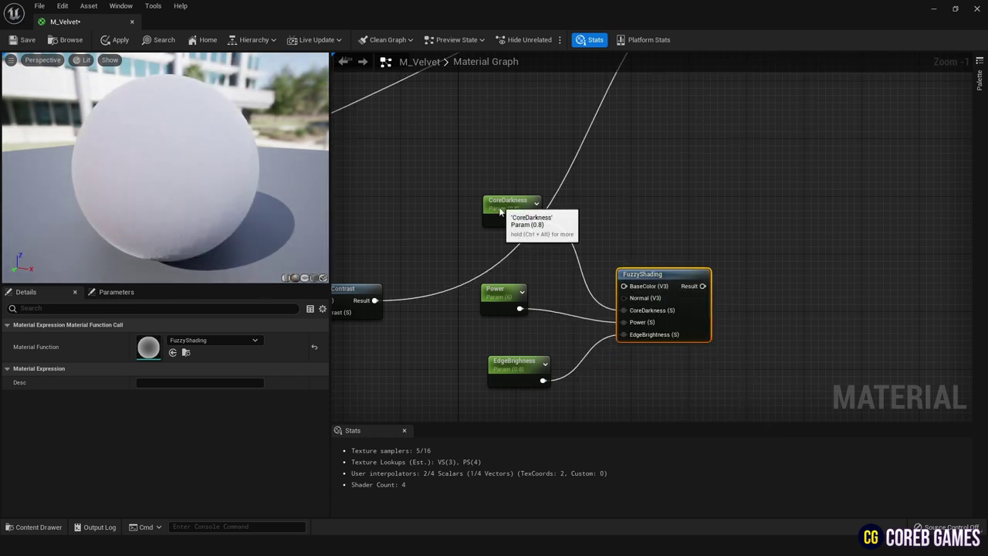
- Add a Constant with a value of 1 above the CoreDarkness parameter and connect it to FuzzyShading's BaseColor input
left_click_drag(495, 201, 494, 224)
left_click(499, 188)
right_click(504, 181)
type("const")
key("Return")
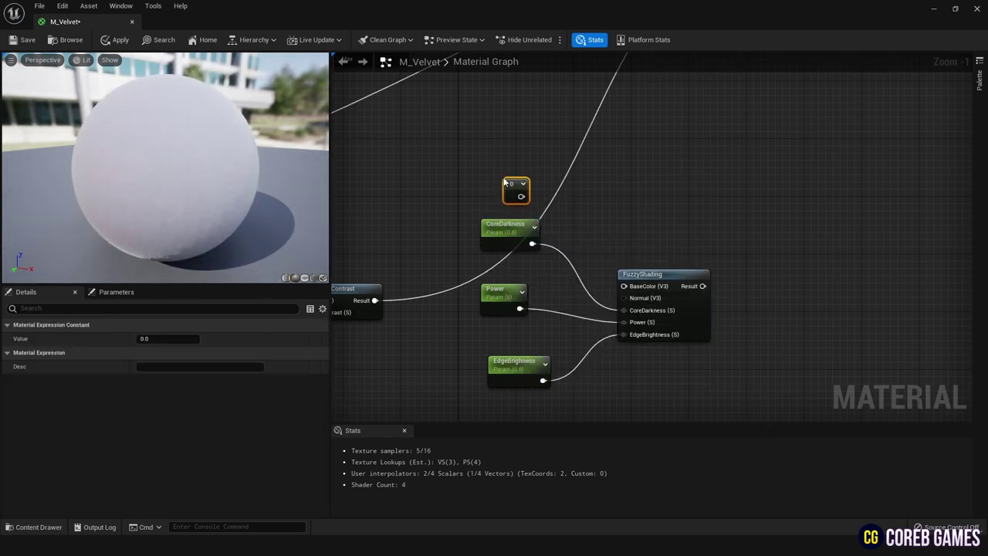
left_click(168, 338)
type("1")
key("Return")
left_click_drag(521, 196, 636, 286)
- Preview the FuzzyShading node, try a CoreDarkness default value of 0.76 and undo the change
right_click(653, 280)
left_click(681, 288)
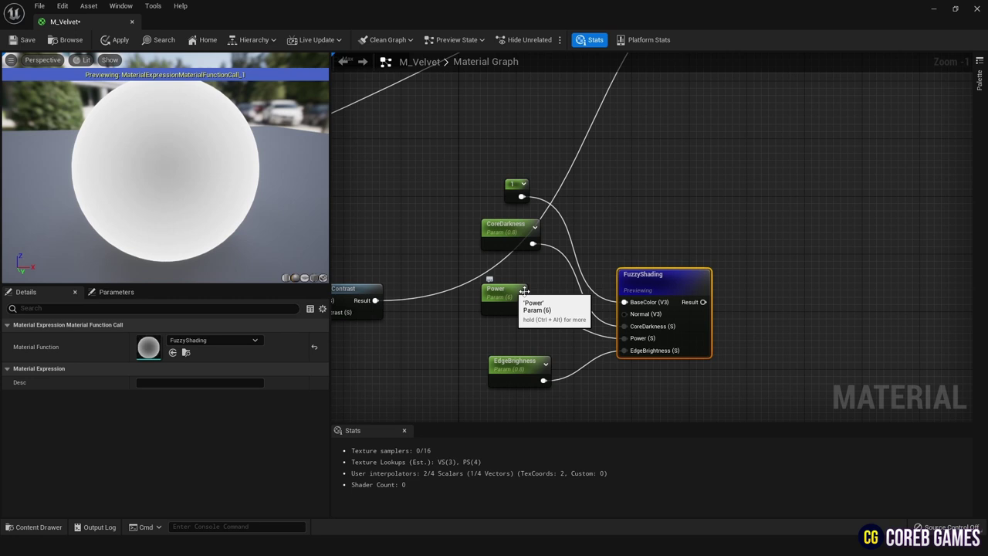
left_click(506, 236)
mouse_move(164, 366)
left_mouse_down()
mouse_move(185, 367)
mouse_move(165, 362)
left_mouse_up()
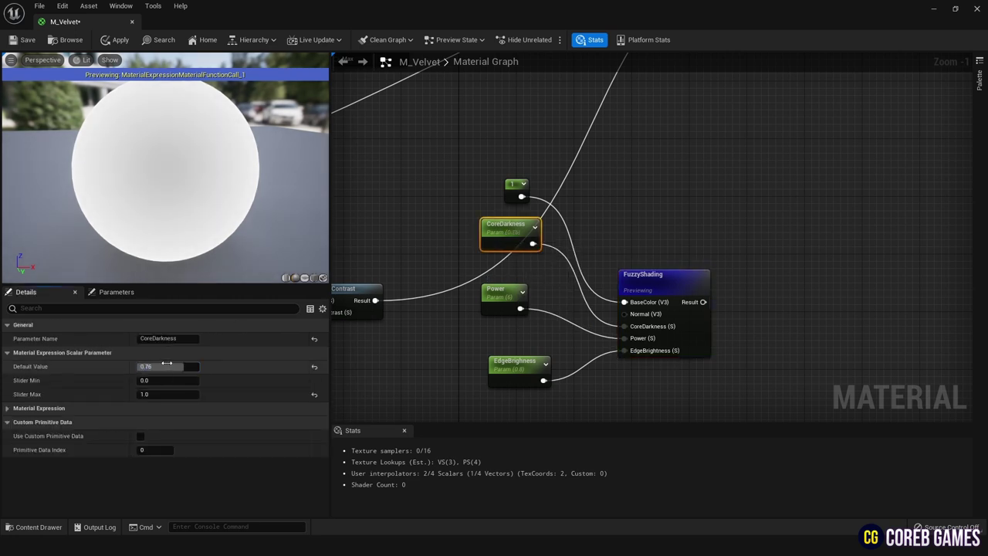
key("ctrl+z")
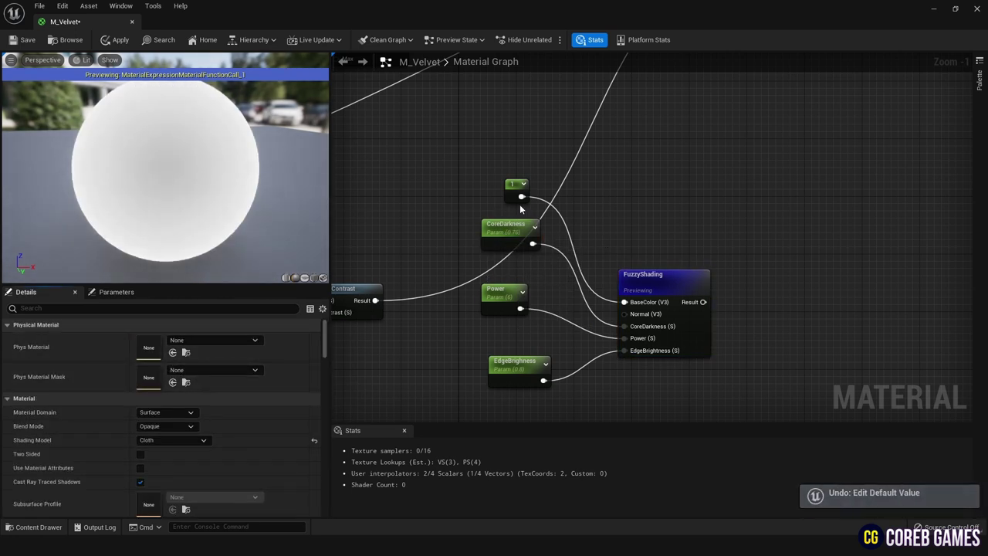
- Set the CoreDarkness parameter's default value to 0.8 and stop previewing the FuzzyShading node
left_click(501, 235)
left_click(164, 366)
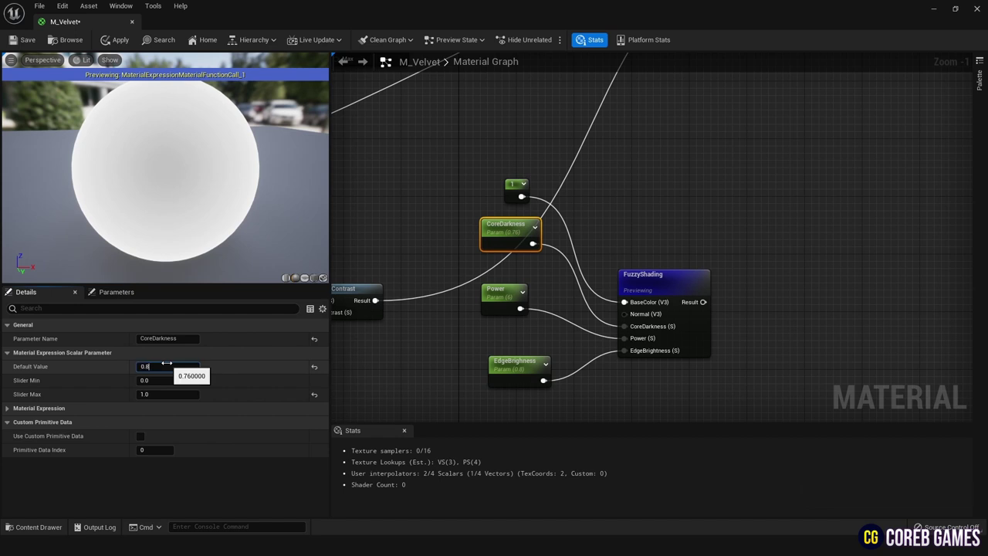
type("0.8")
key("Return")
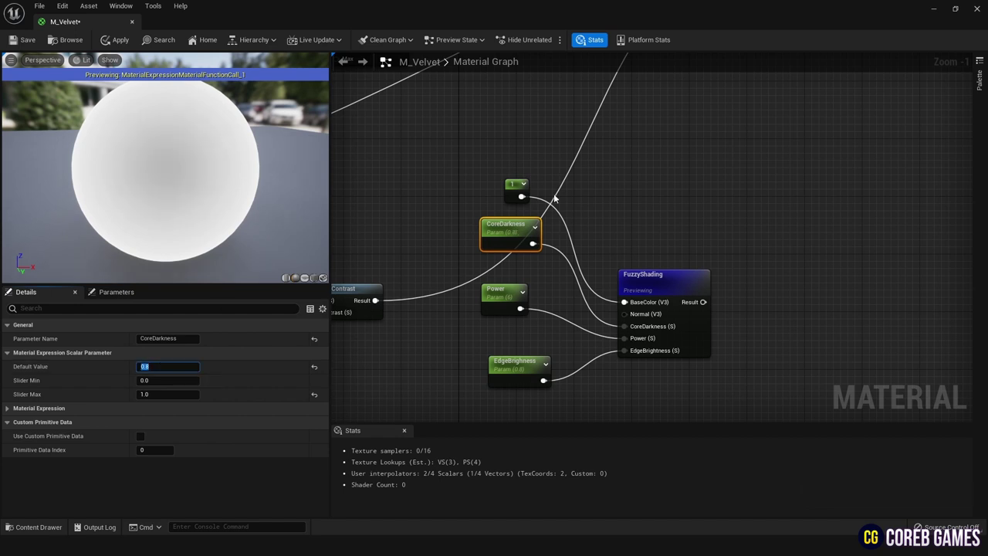
right_click(675, 284)
left_click(693, 297)
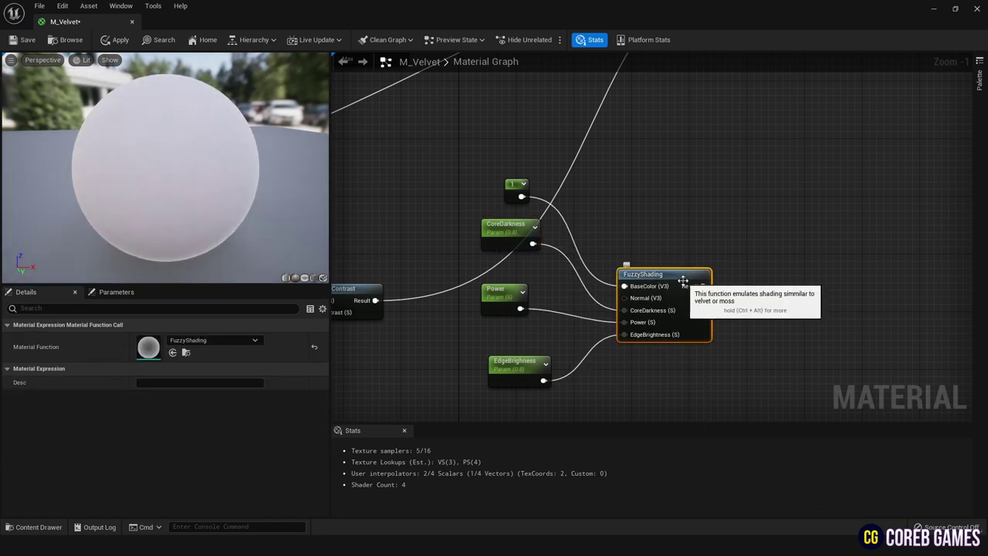
- Move the FuzzyShading node up level with the CoreDarkness parameter and delete the Constant feeding its BaseColor input
left_click_drag(702, 286, 721, 253)
left_click(662, 231)
left_click_drag(668, 275, 711, 196)
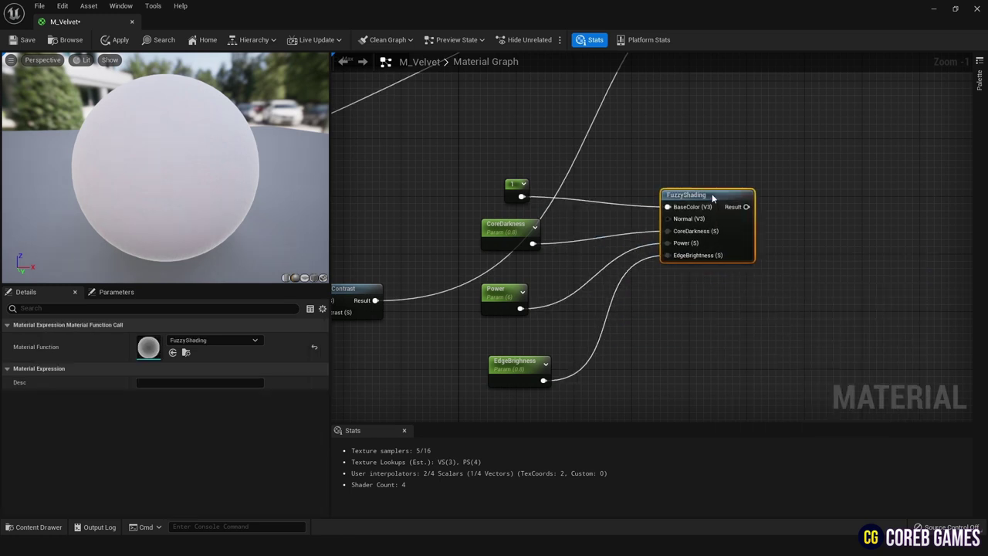
left_click(513, 185)
key("Delete")
- Connect the Clamp output to FuzzyShading's BaseColor input and the normal map Texture Sample's RGB output to its Normal input
scroll(511, 186, "down", 4)
right_click_drag(488, 139, 529, 201)
scroll(529, 201, "up", 4)
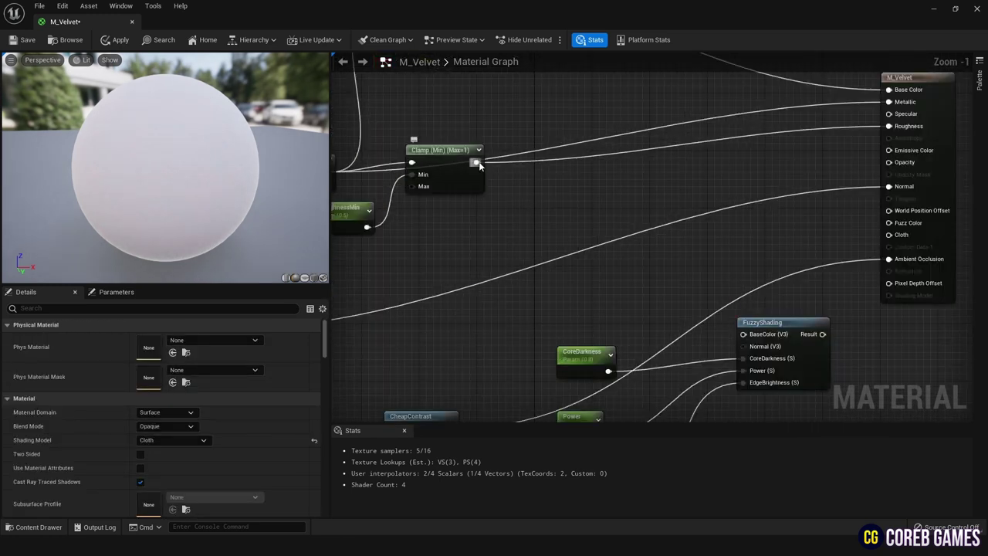
left_click_drag(478, 164, 749, 335)
right_click_drag(634, 270, 789, 201)
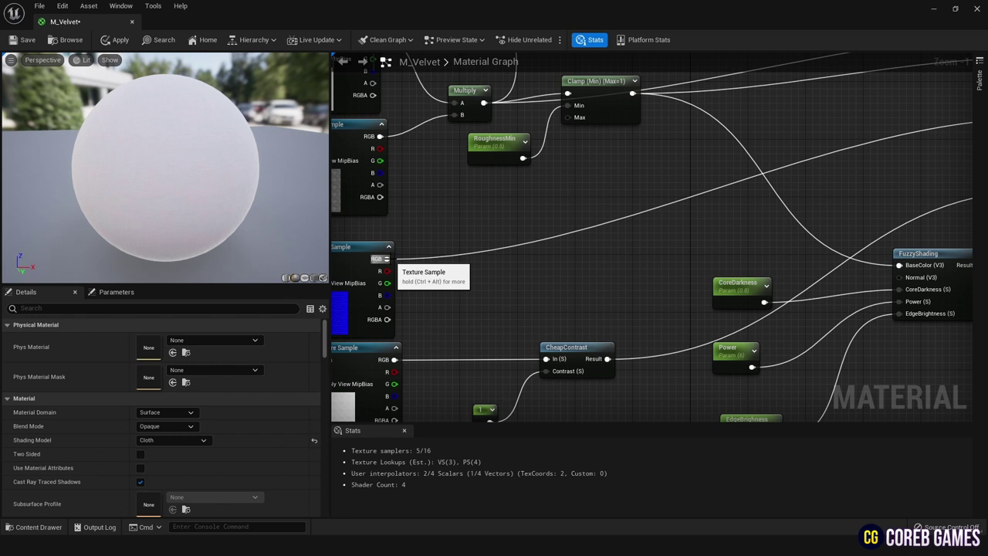
left_click_drag(386, 259, 897, 277)
right_click_drag(898, 277, 683, 266)
- Preview the FuzzyShading node and examine the shading around the preview sphere
right_click(732, 249)
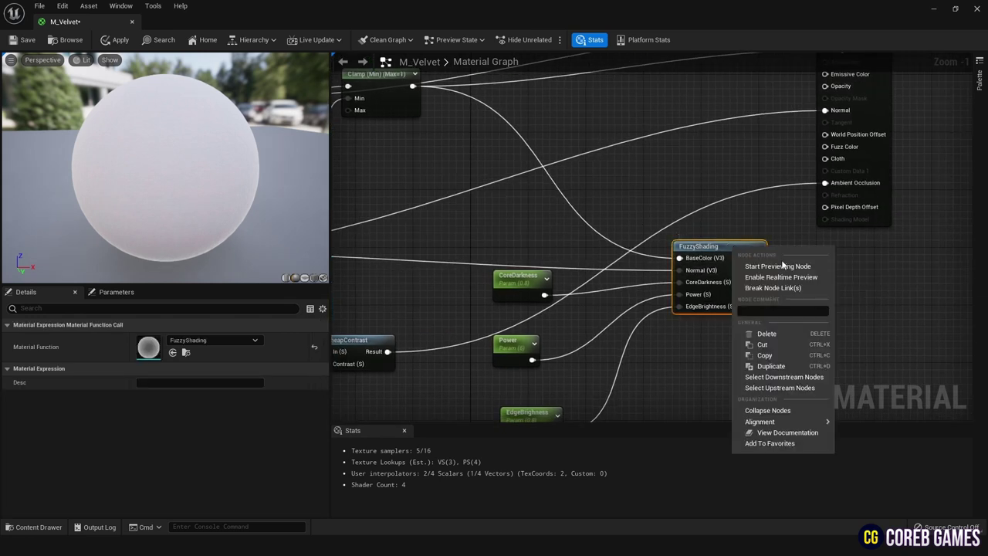
left_click(780, 266)
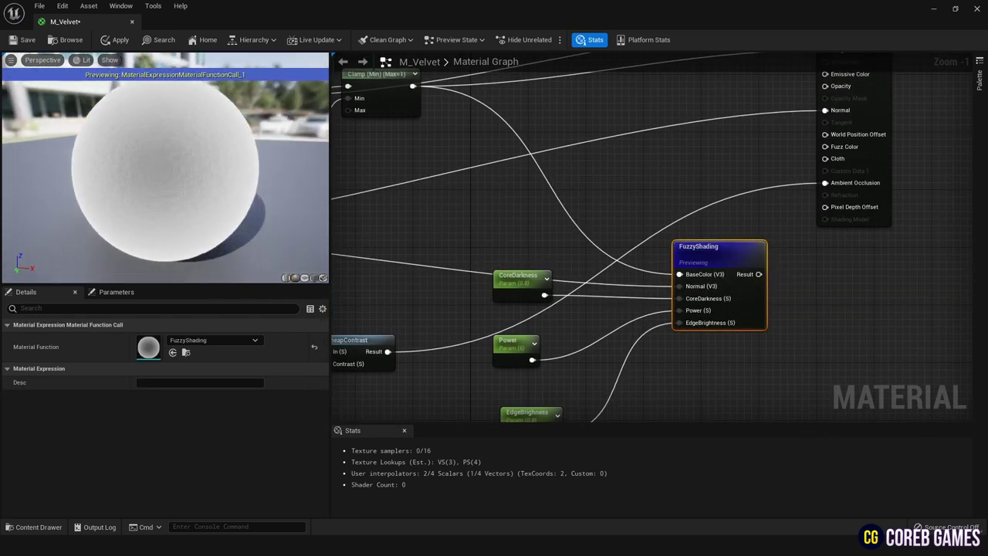
left_click_drag(229, 182, 229, 182)
- Replace the Clamp connection on FuzzyShading's BaseColor input with the roughness Multiply output and inspect the preview sphere
right_click_drag(507, 223, 689, 320)
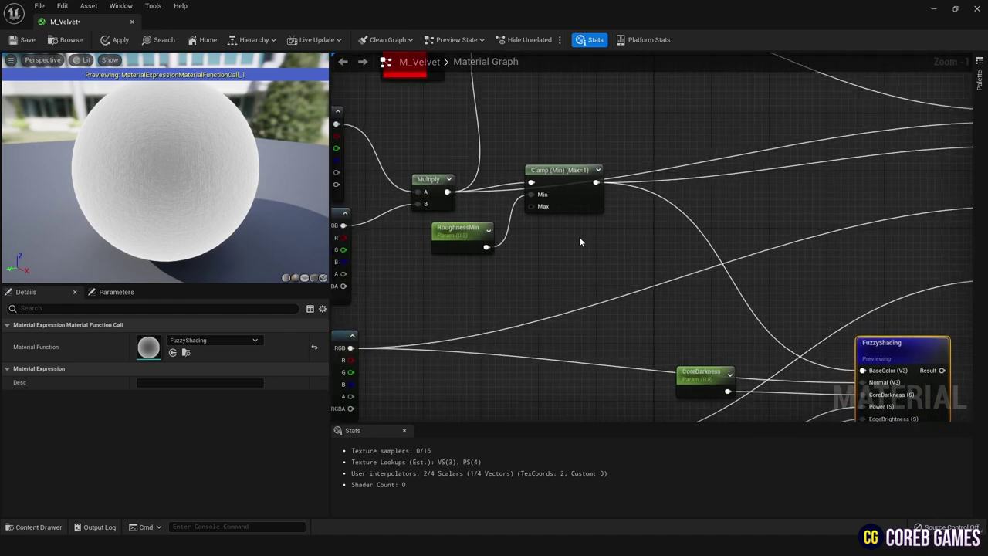
left_click_drag(446, 191, 862, 372)
right_click_drag(714, 308, 647, 230)
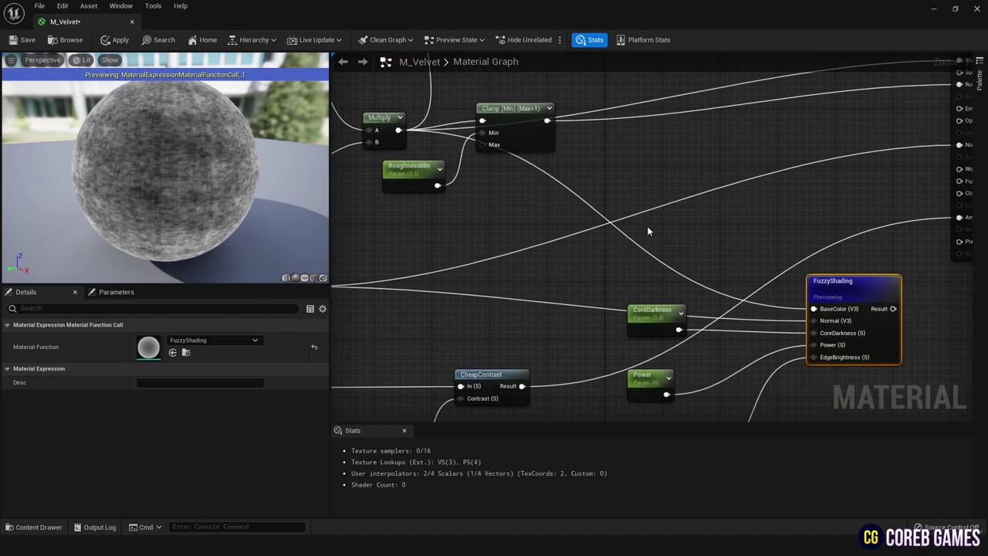
mouse_move(137, 173)
left_mouse_down()
mouse_move(185, 174)
mouse_move(138, 174)
left_mouse_up()
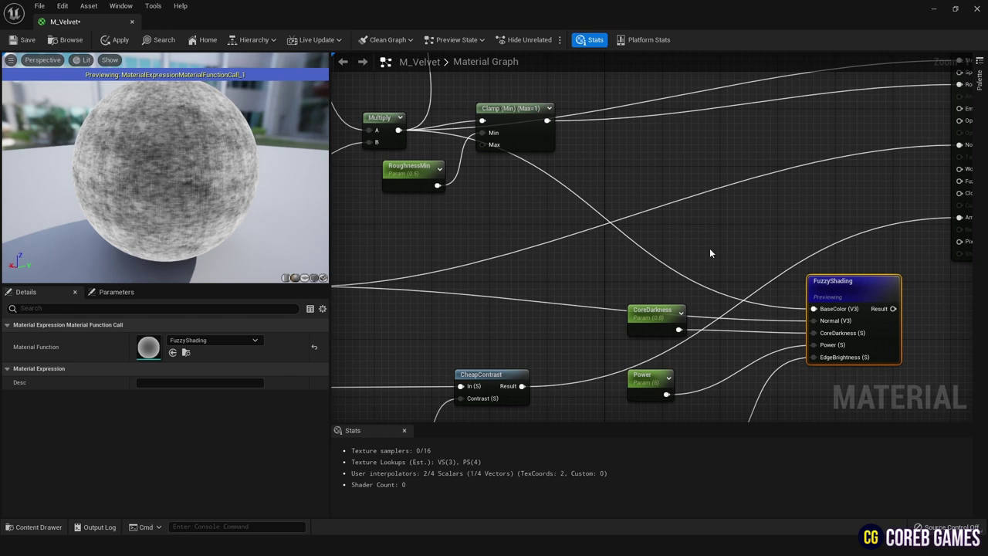
- Connect FuzzyShading's Result to the Fuzz Color, Cloth and Specular inputs of the M_Velvet material node
scroll(709, 252, "down", 5)
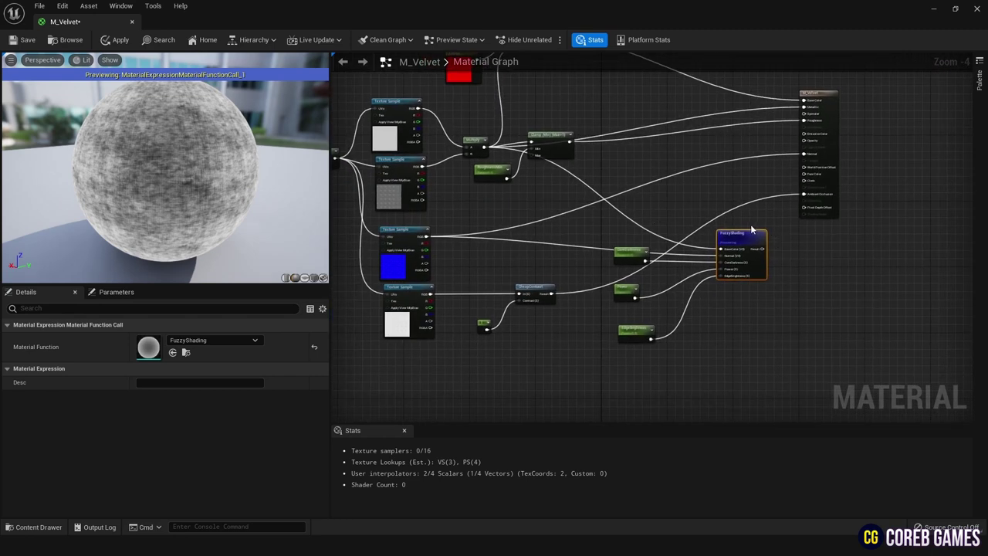
scroll(750, 224, "up", 3)
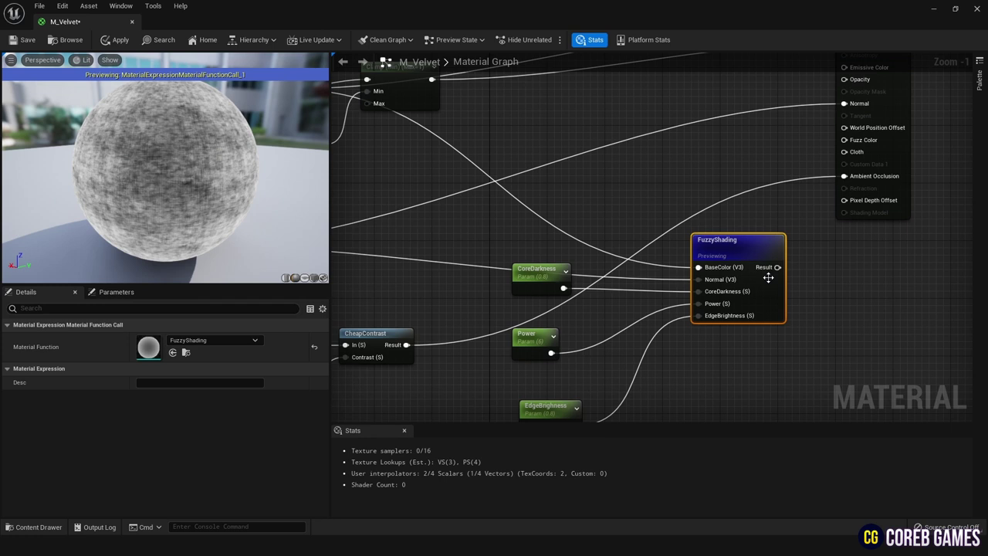
left_click_drag(778, 267, 851, 141)
scroll(874, 236, "up", 1)
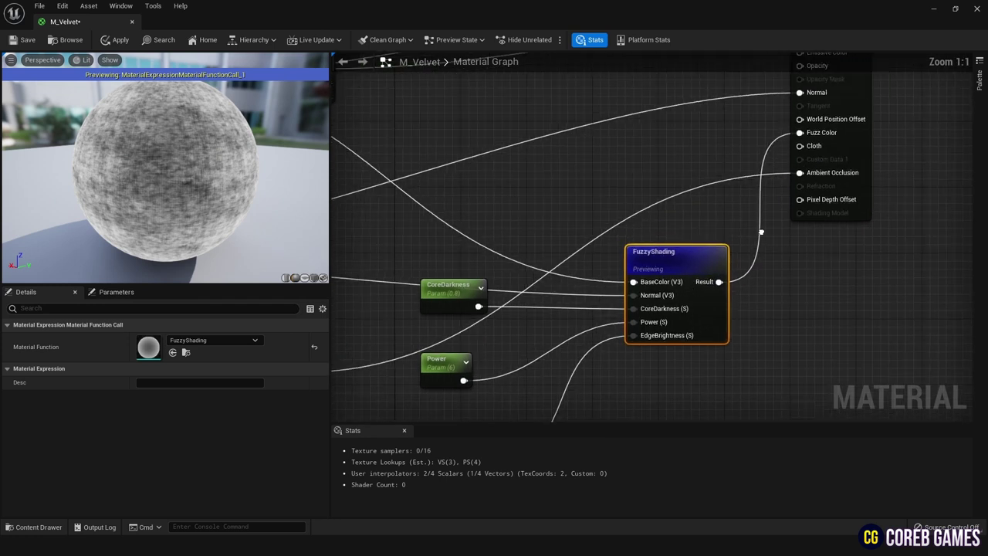
left_click_drag(706, 283, 802, 152)
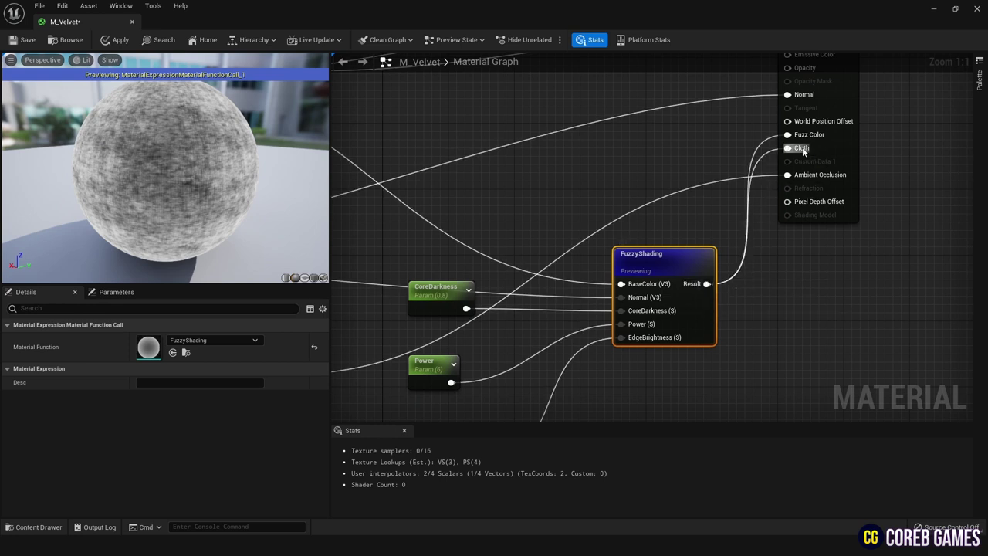
right_click_drag(722, 142, 734, 235)
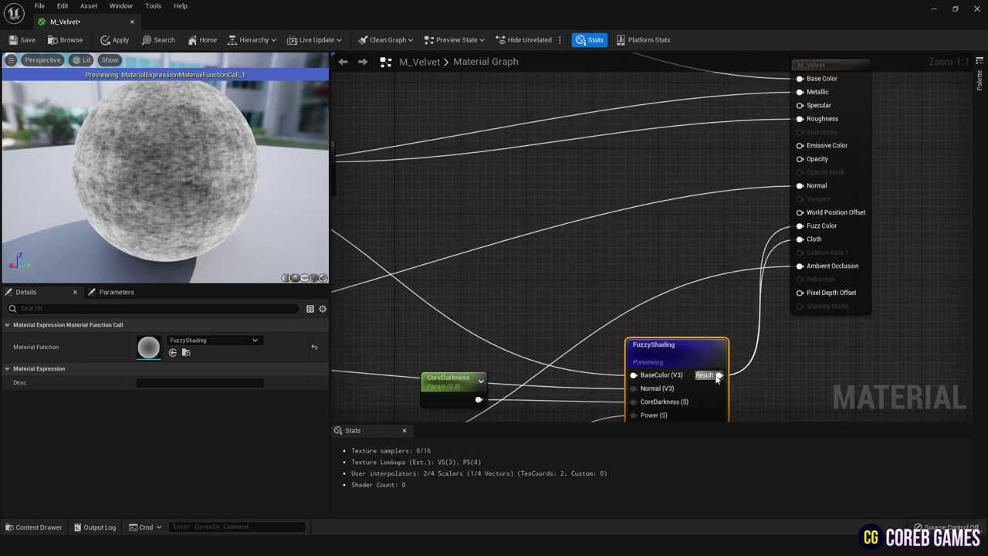
left_click_drag(716, 377, 801, 106)
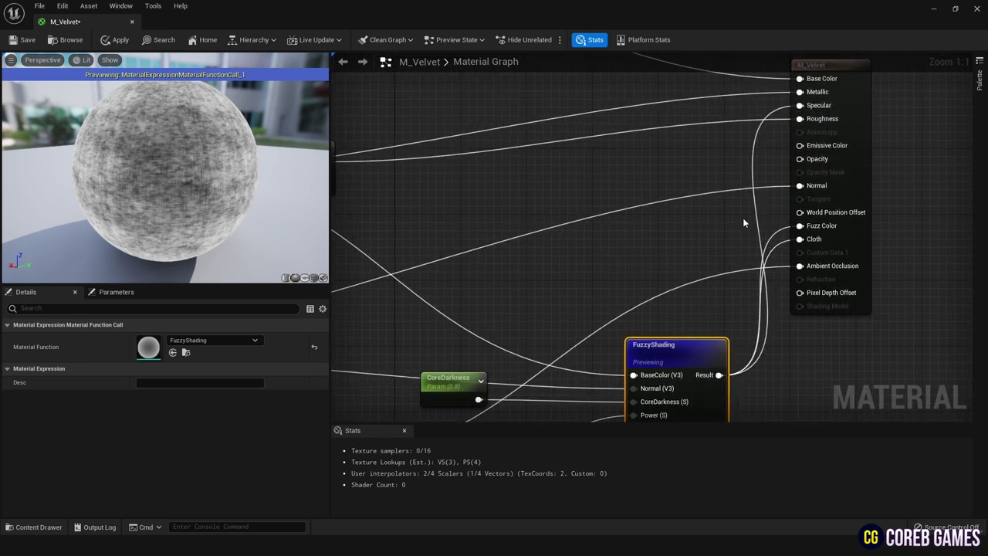
- Stop previewing the FuzzyShading node and examine the complete velvet material around the preview sphere
right_click(664, 348)
left_click(705, 162)
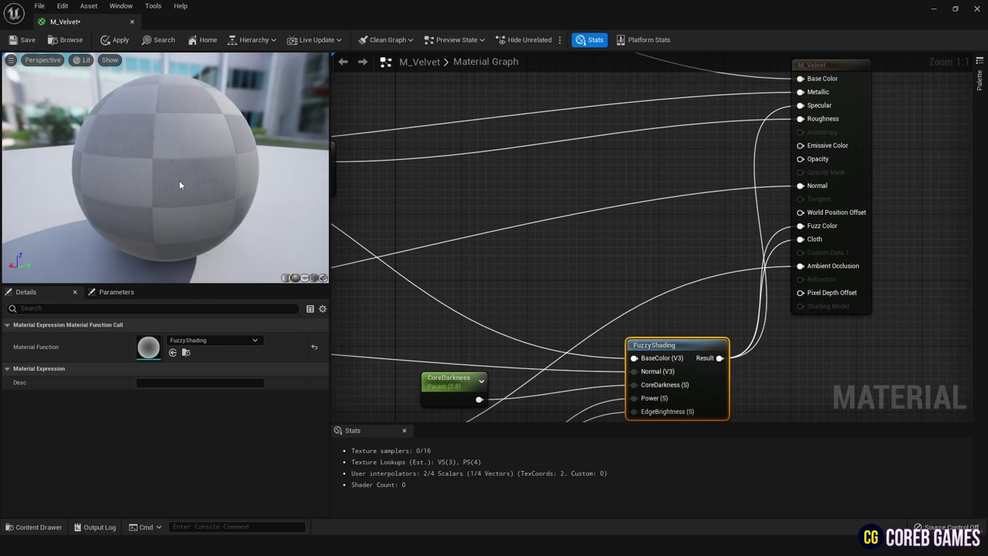
left_click_drag(241, 167, 76, 174)
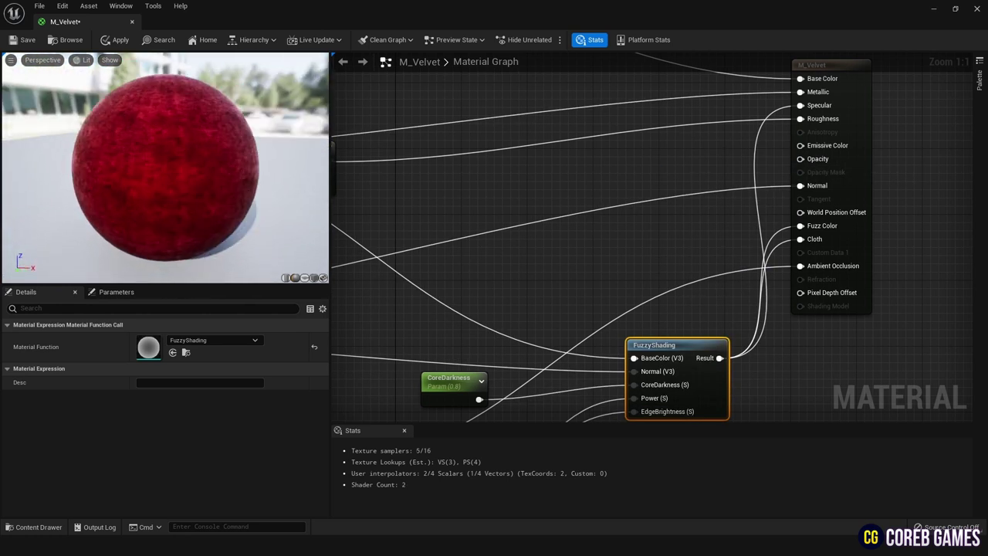
- Apply the material changes and close the M_Velvet material editor
left_click(124, 42)
left_click(131, 22)
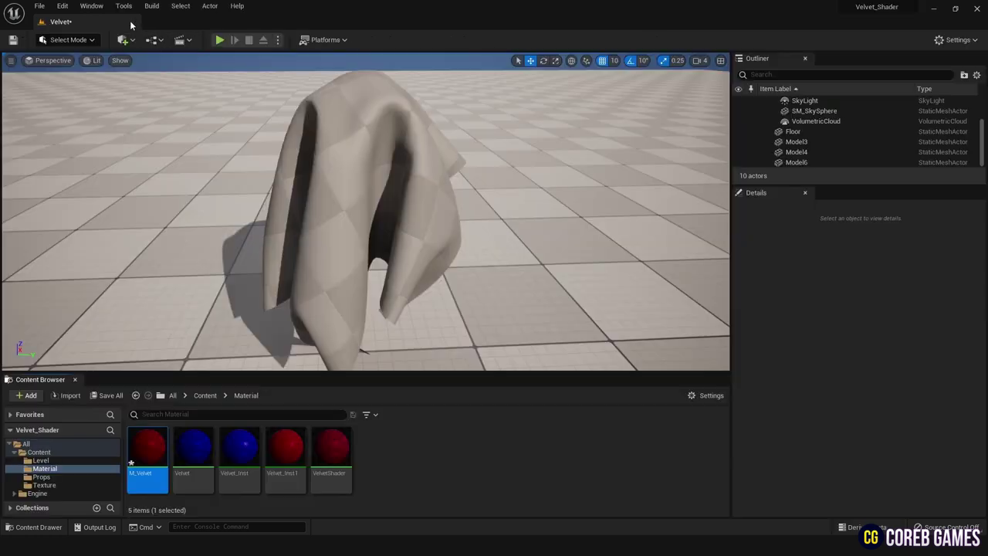